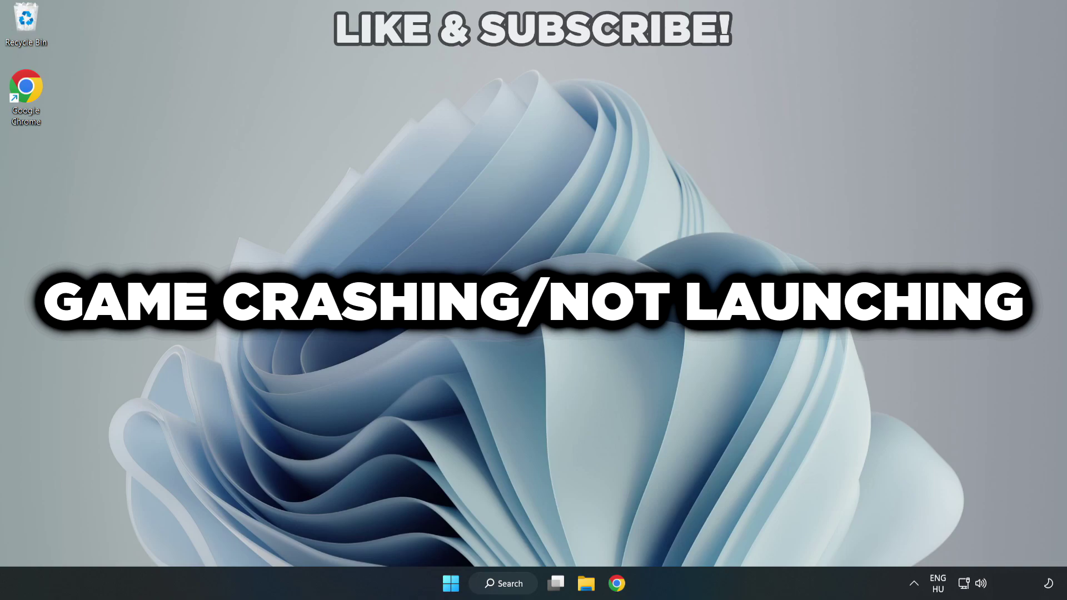
Step: Find and launch Device Manager from Windows search
click(511, 584)
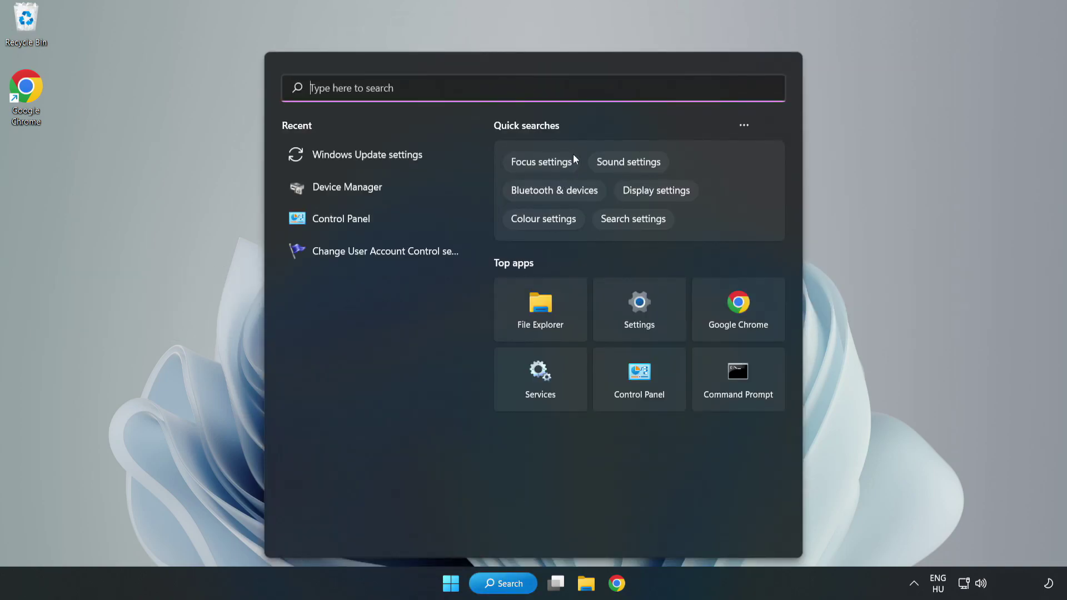
text(de)
text(vice m)
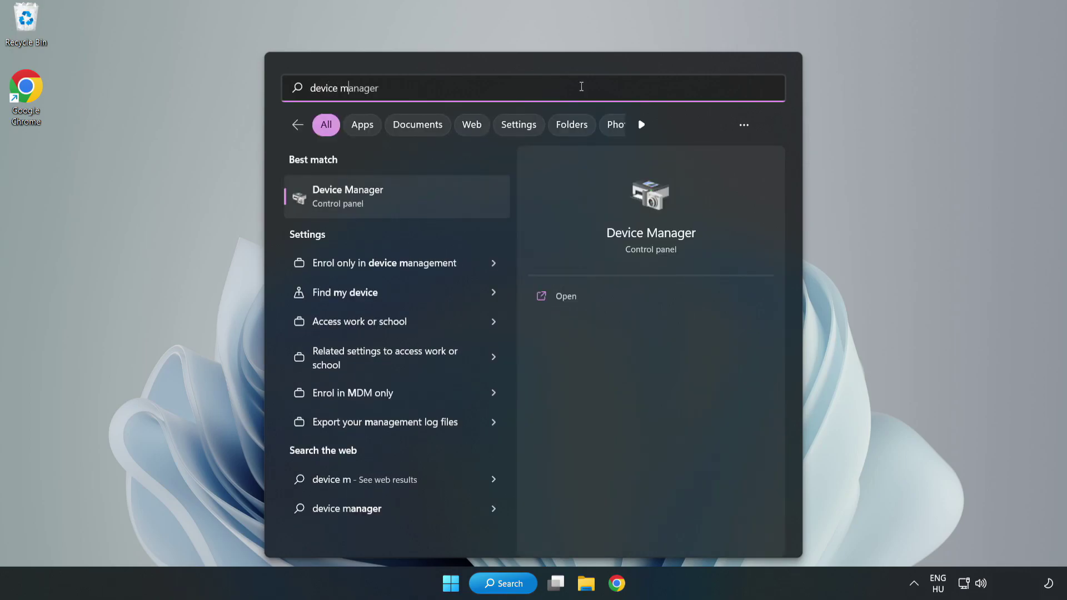
text(anager)
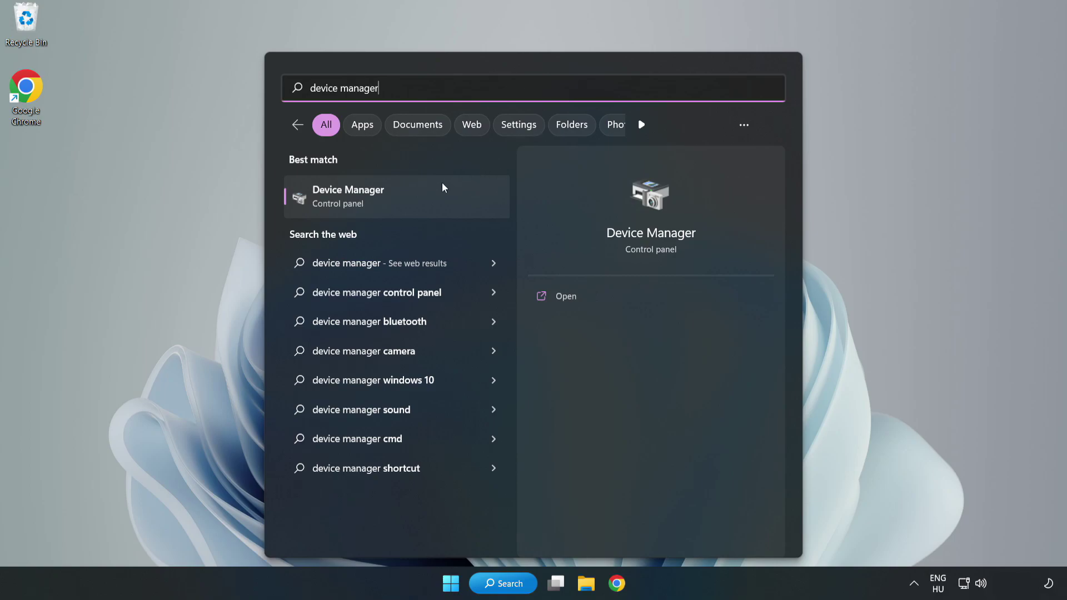
click(395, 205)
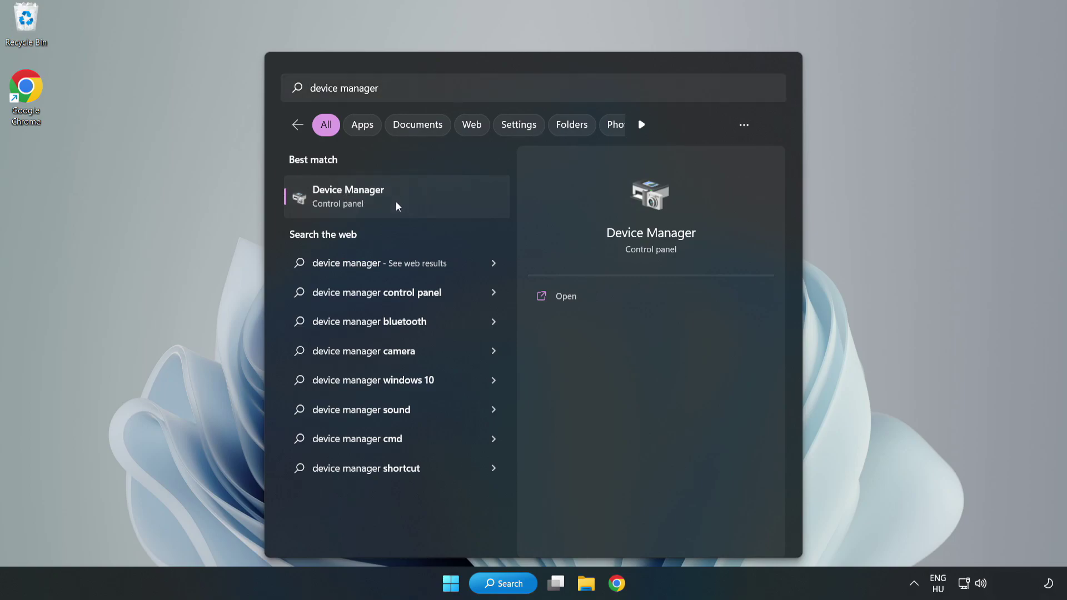
click(396, 204)
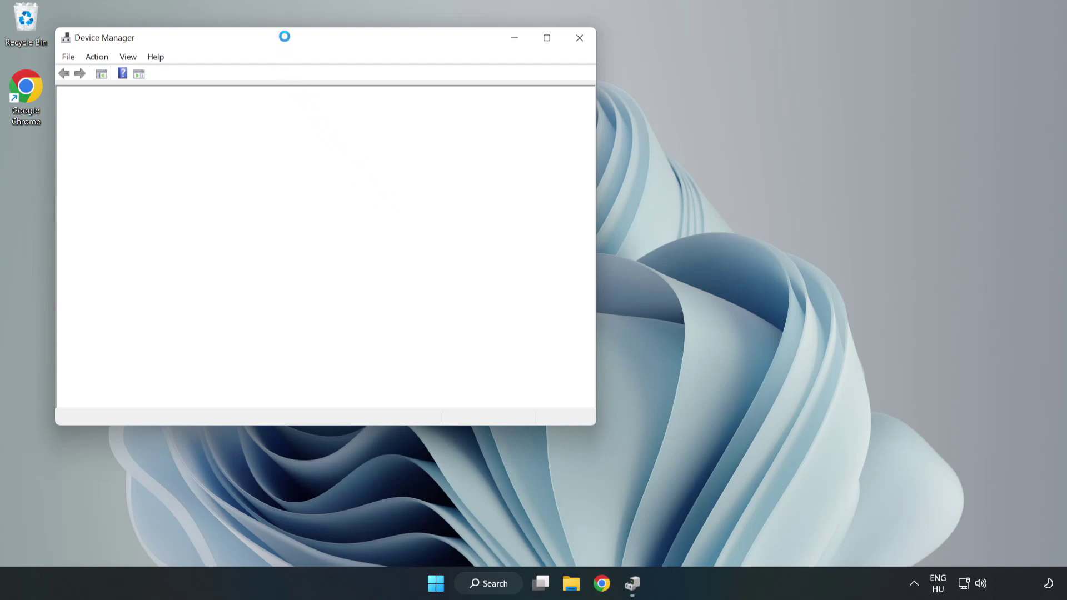
drag(285, 37, 476, 95)
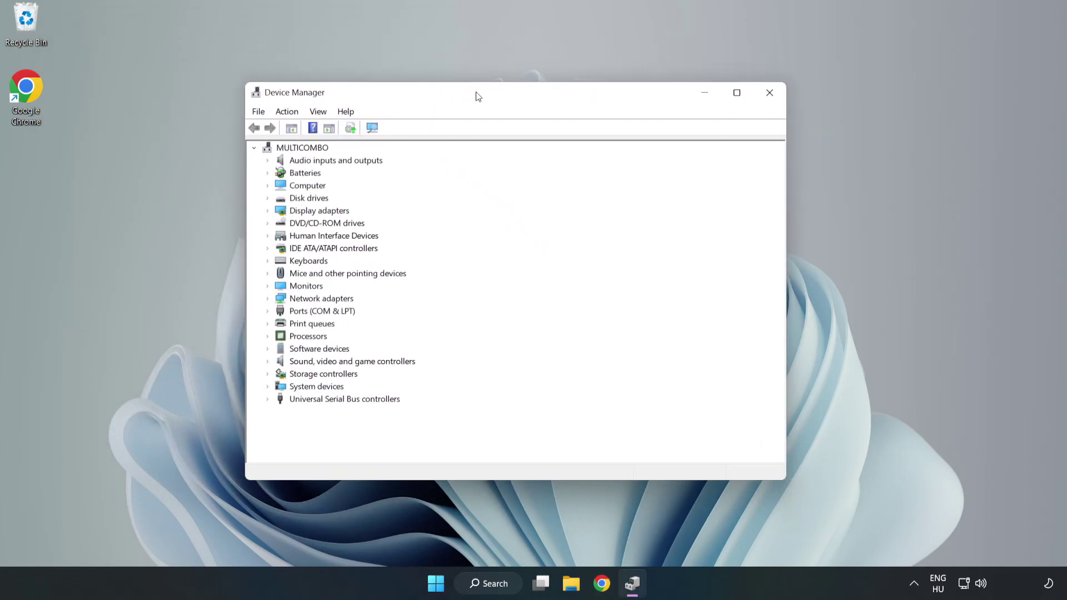
Step: Run an automatic driver update search for the VMware SVGA 3D display adapter; best driver already installed
click(284, 214)
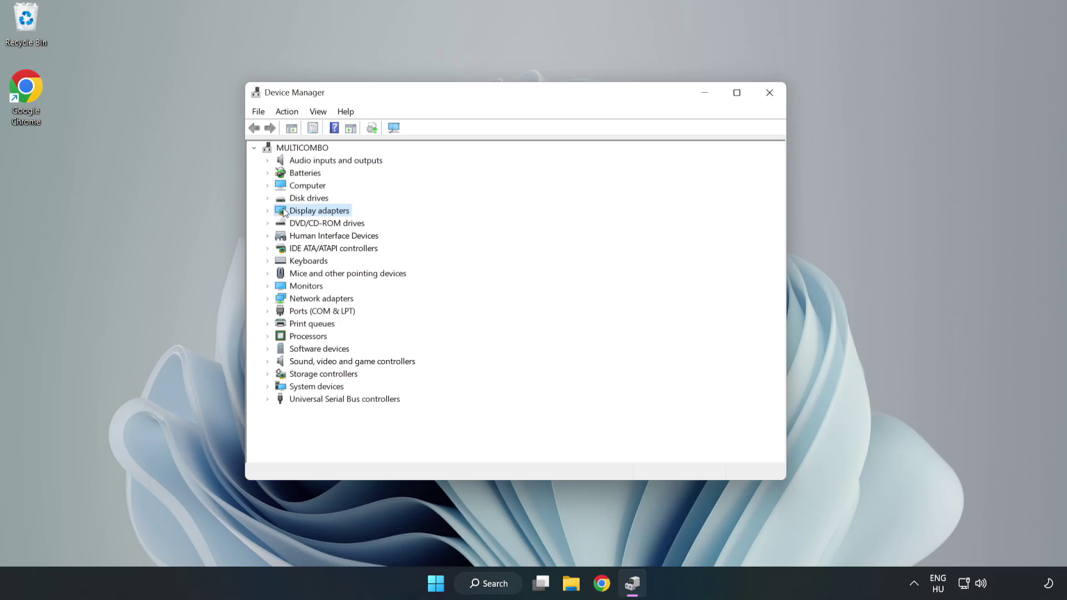
click(268, 212)
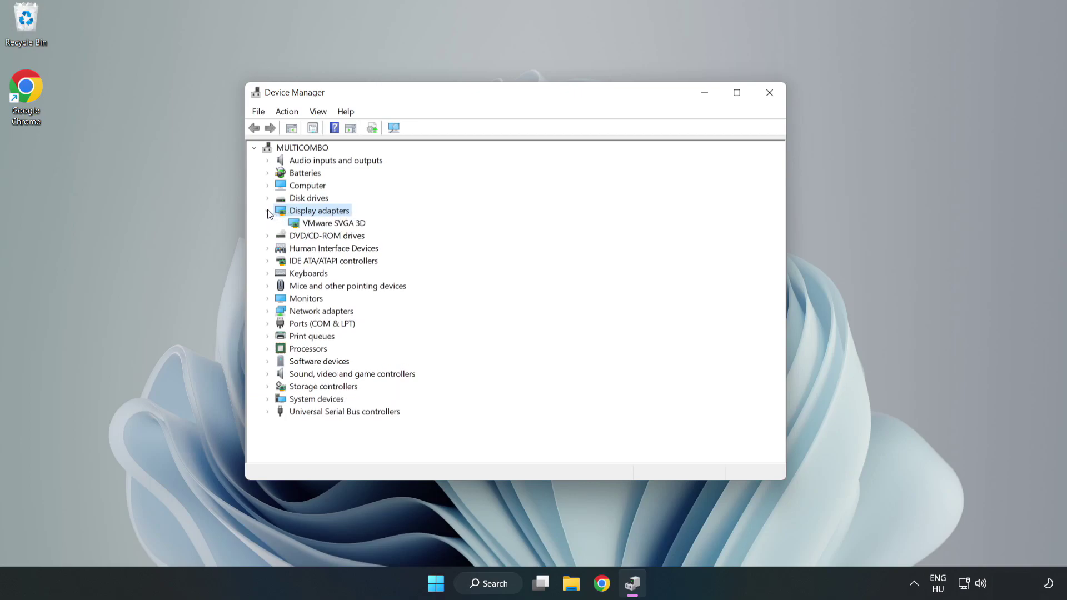
click(297, 224)
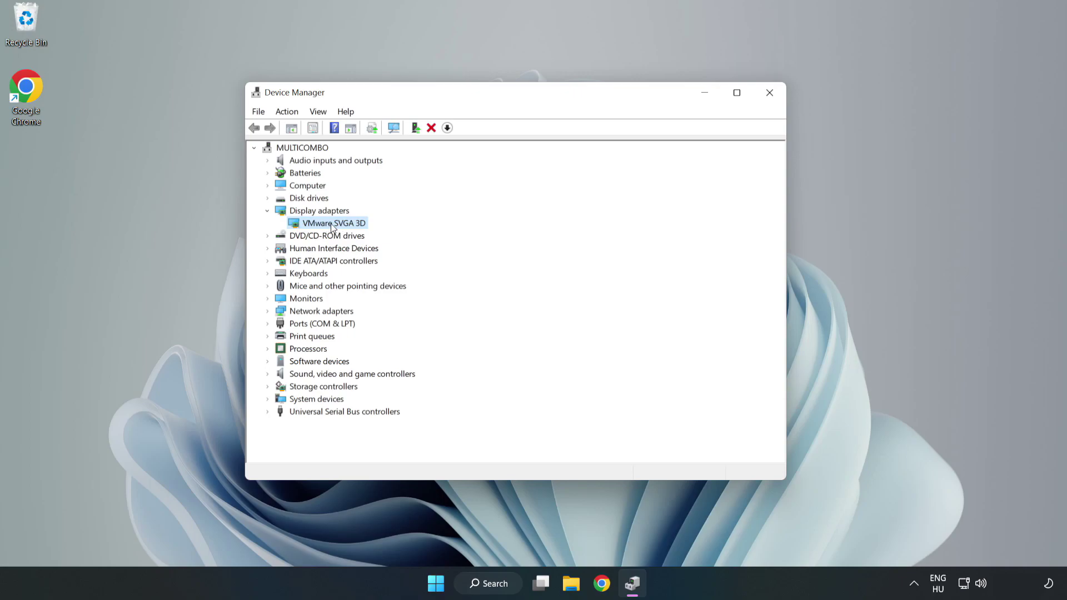
right_click(331, 225)
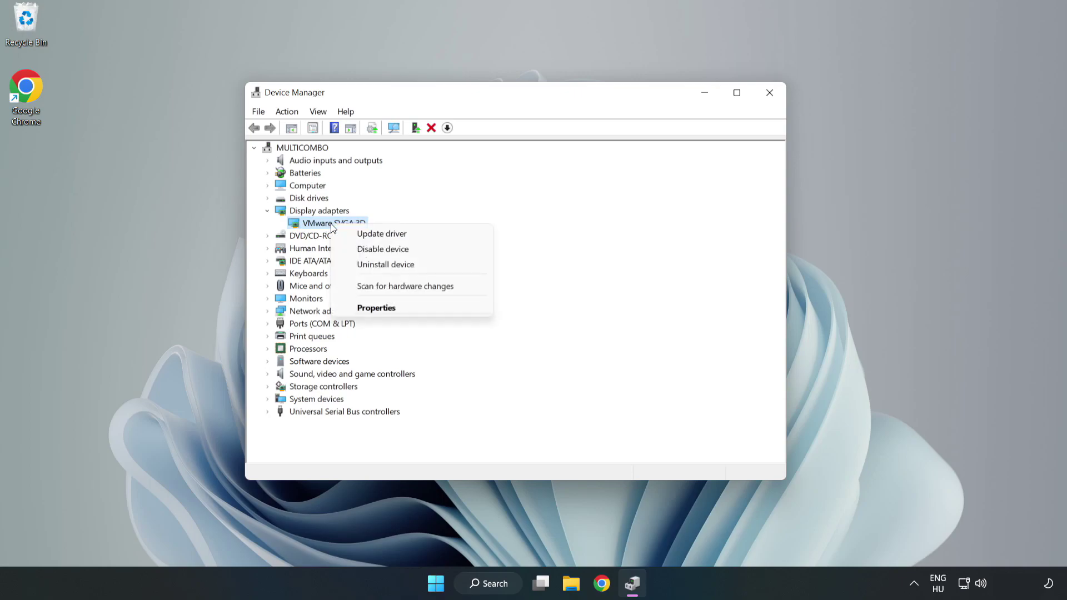
click(412, 237)
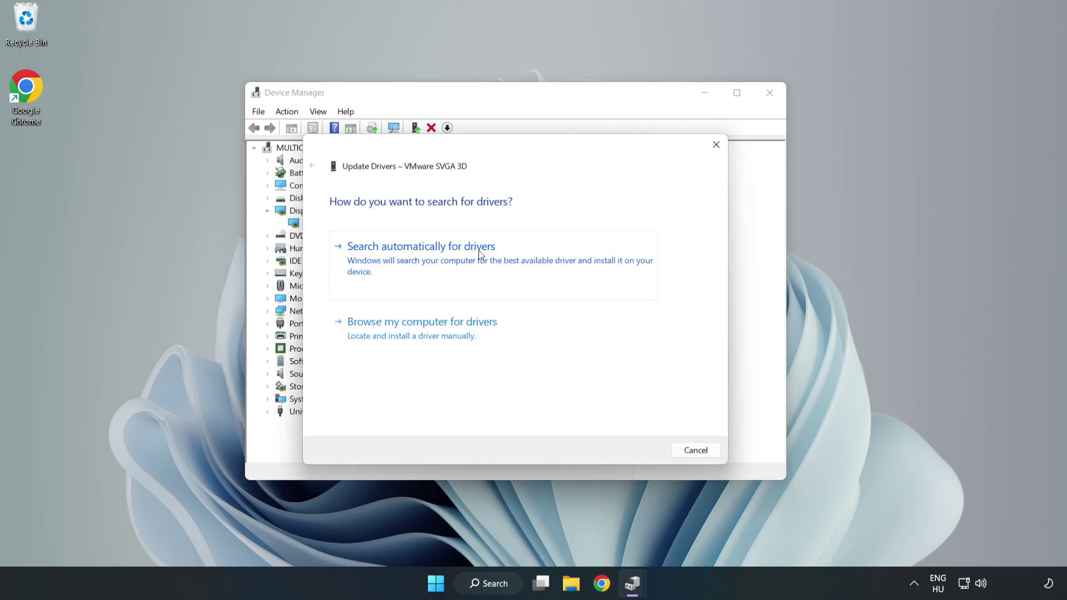
click(424, 261)
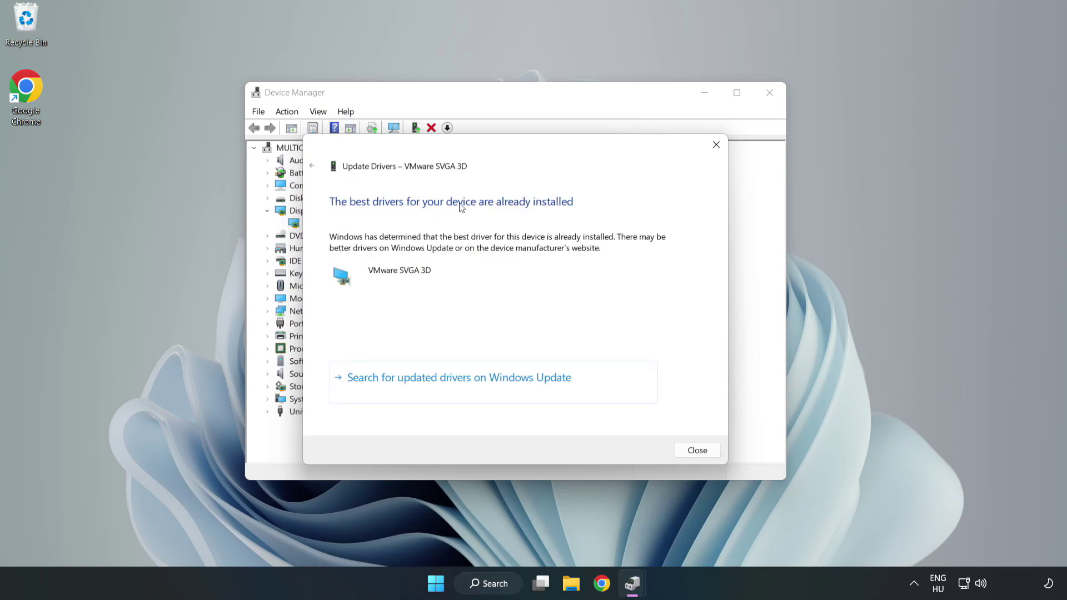
click(697, 451)
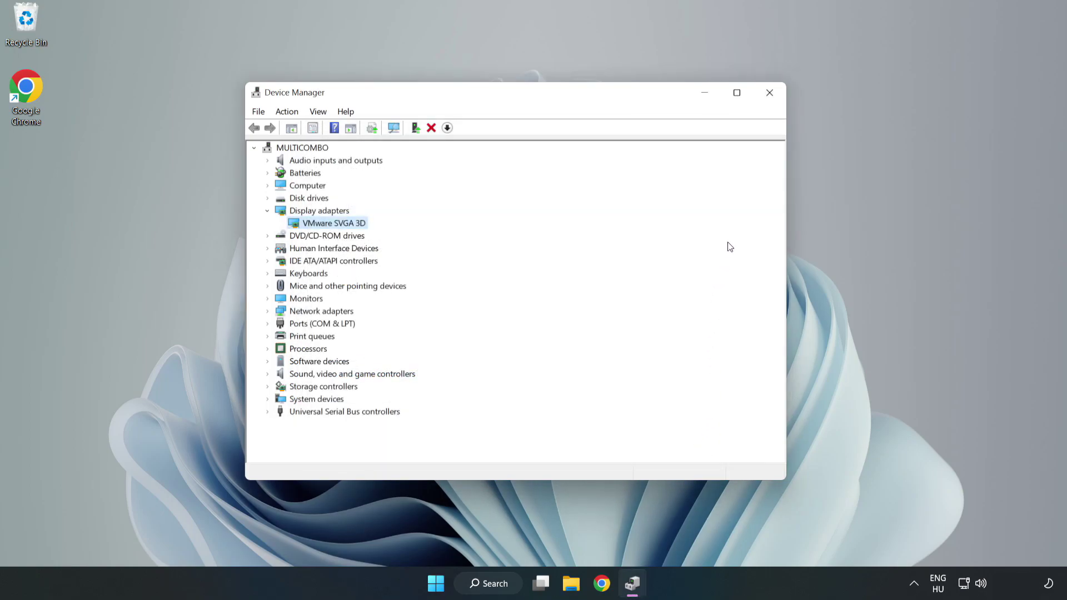
Step: Close Device Manager and check for updates in Windows Update settings
click(769, 94)
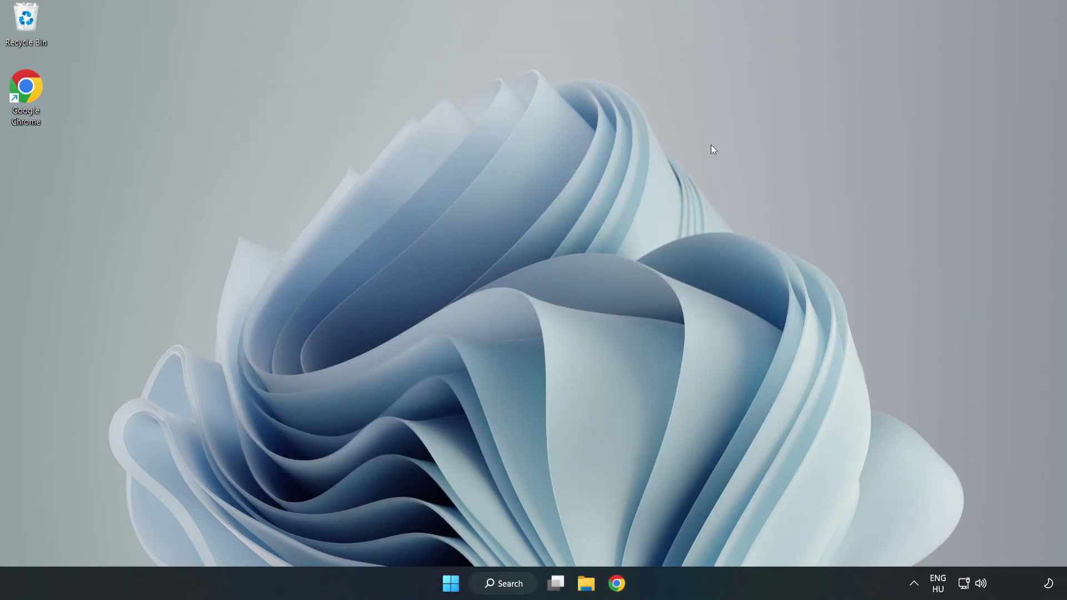
click(493, 584)
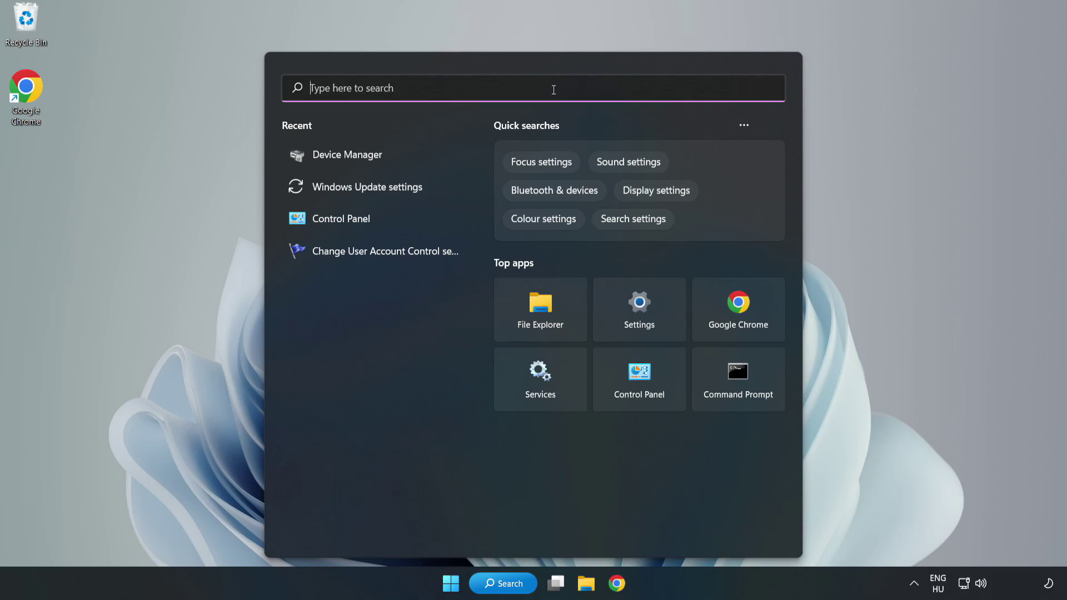
text(upda)
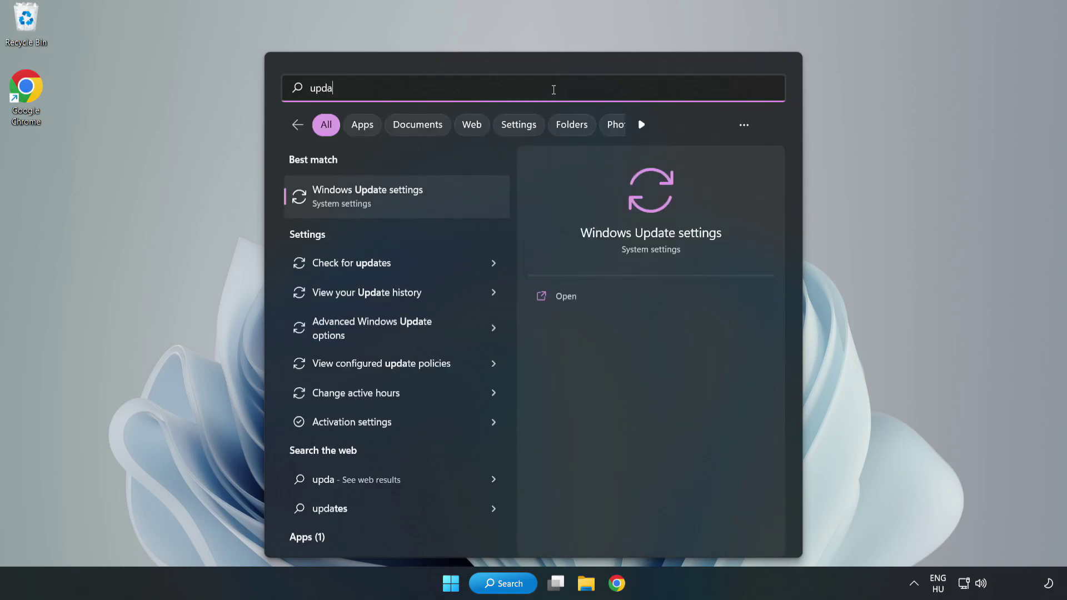
text(tes)
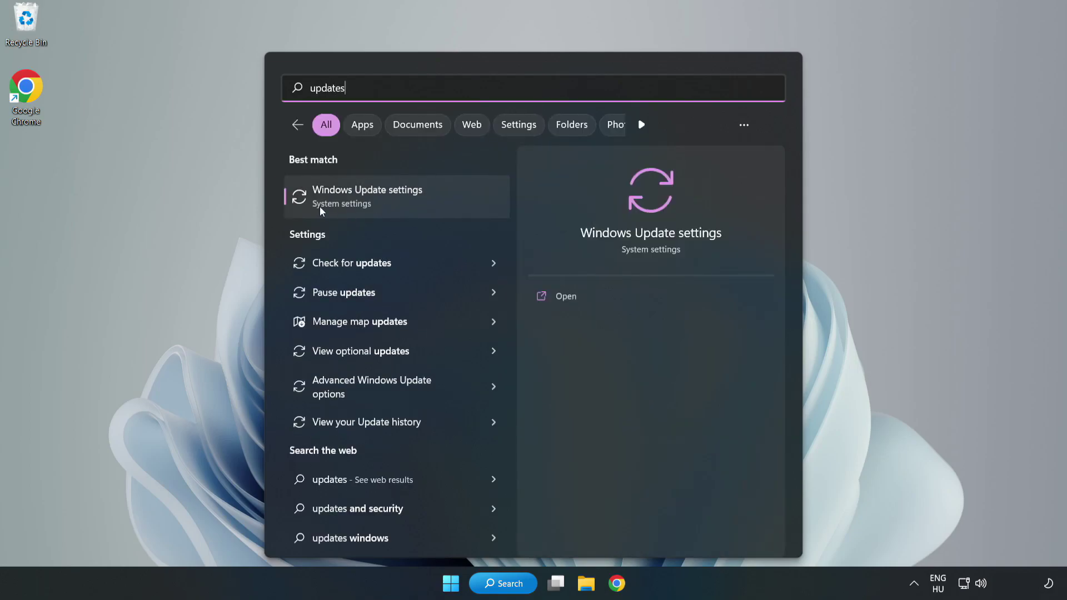
click(379, 198)
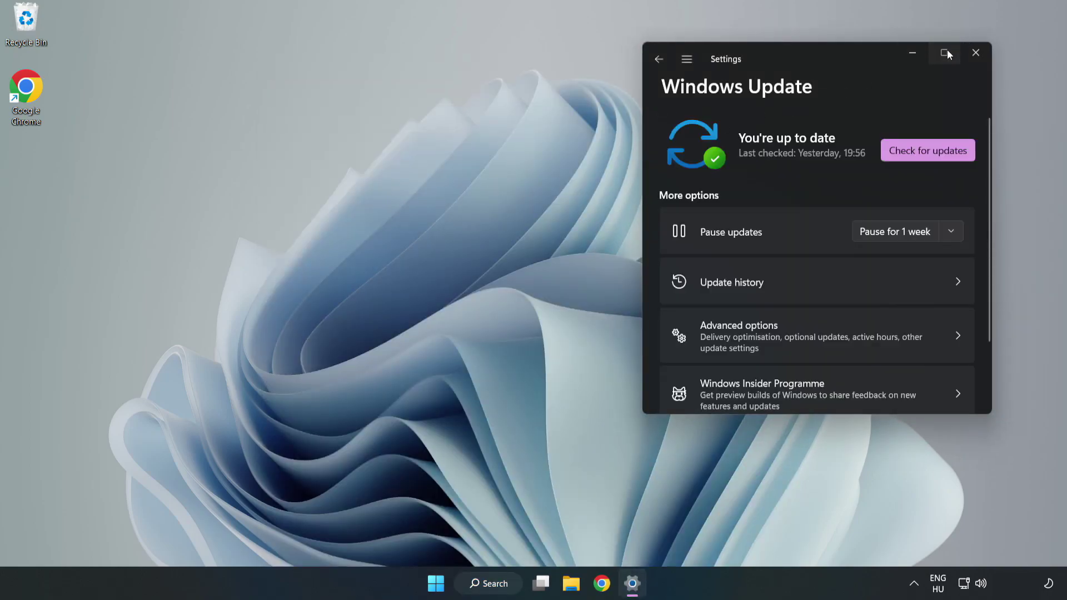
click(945, 53)
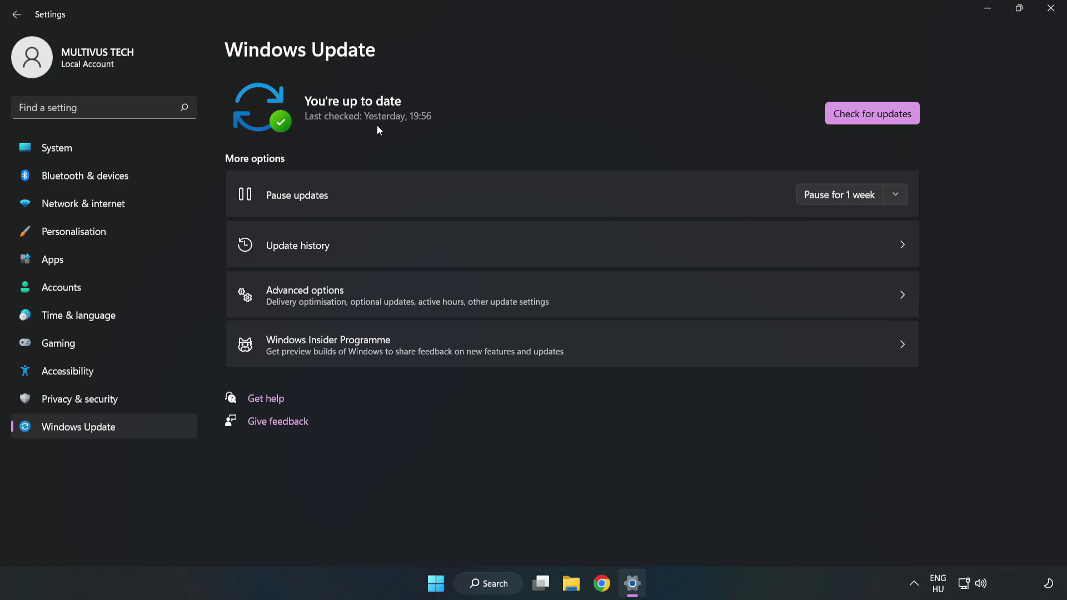
click(876, 115)
Step: In the Steam library, verify the integrity of the not-working game's installed files
click(1052, 12)
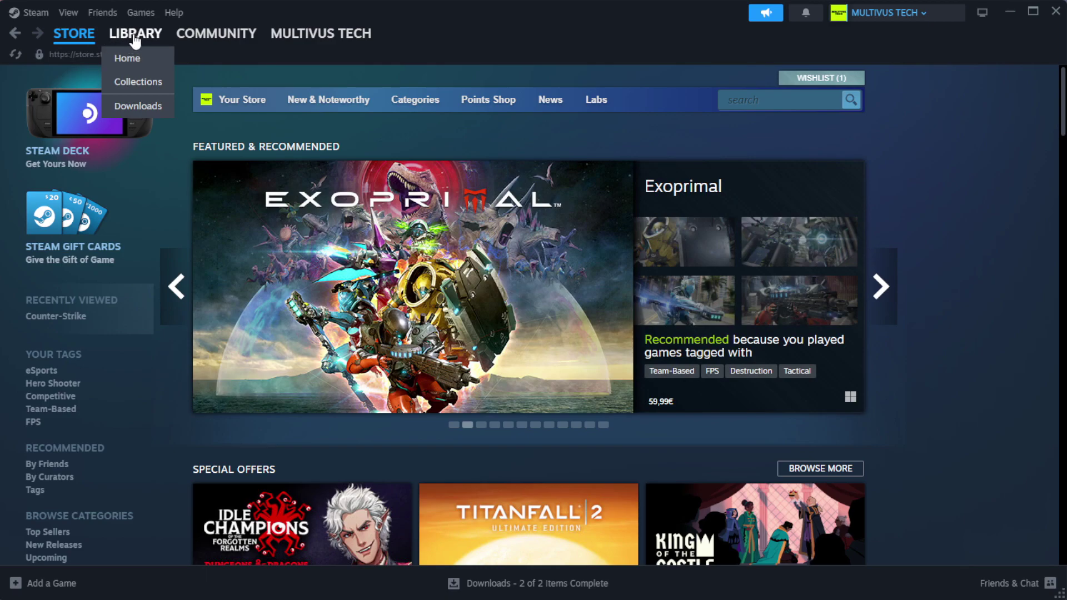
click(154, 57)
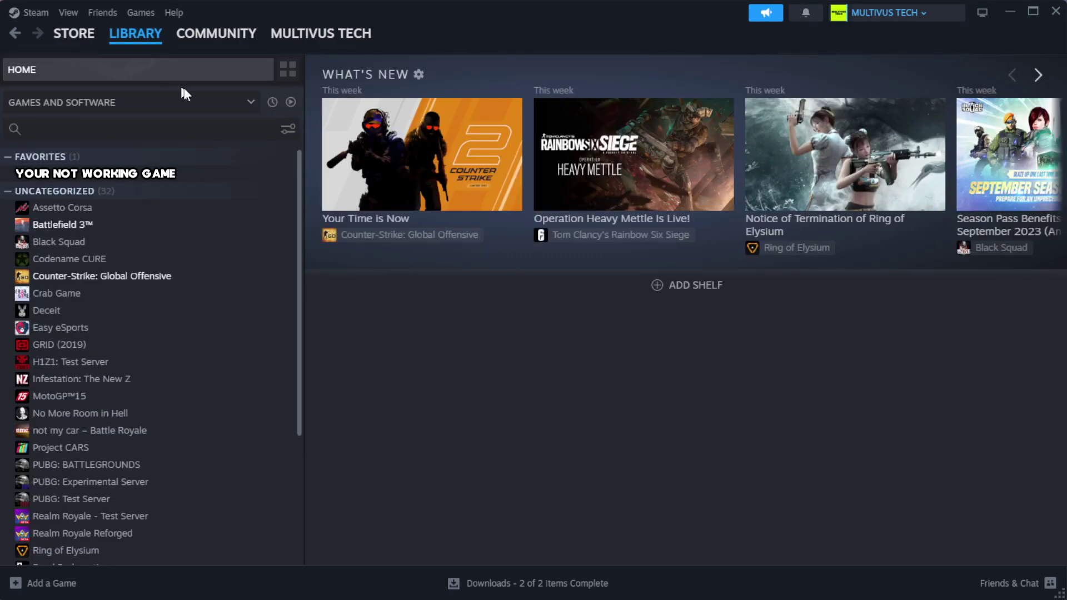
right_click(263, 176)
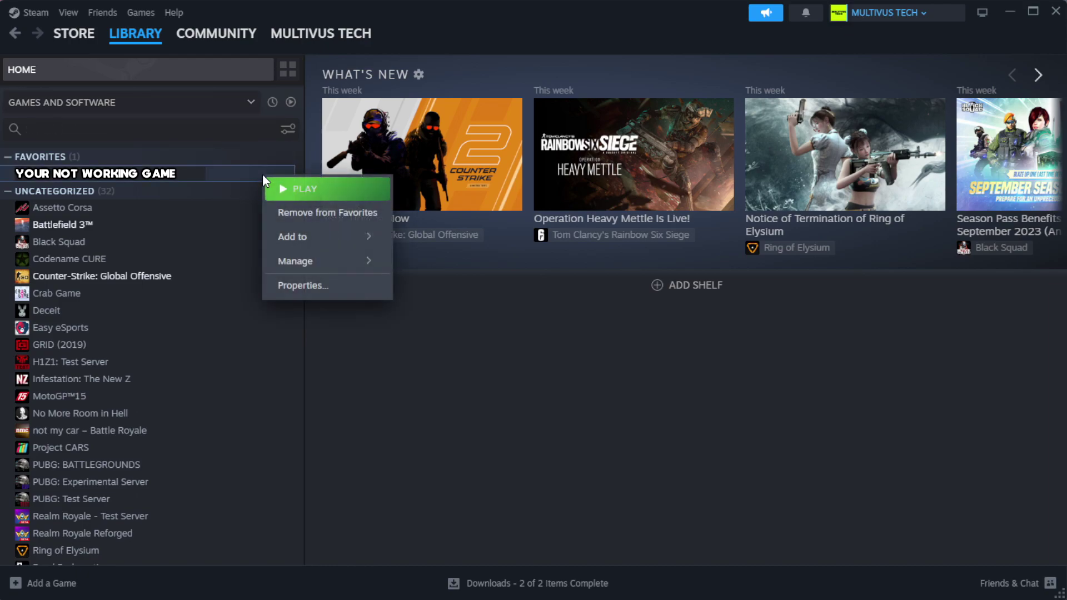
click(334, 289)
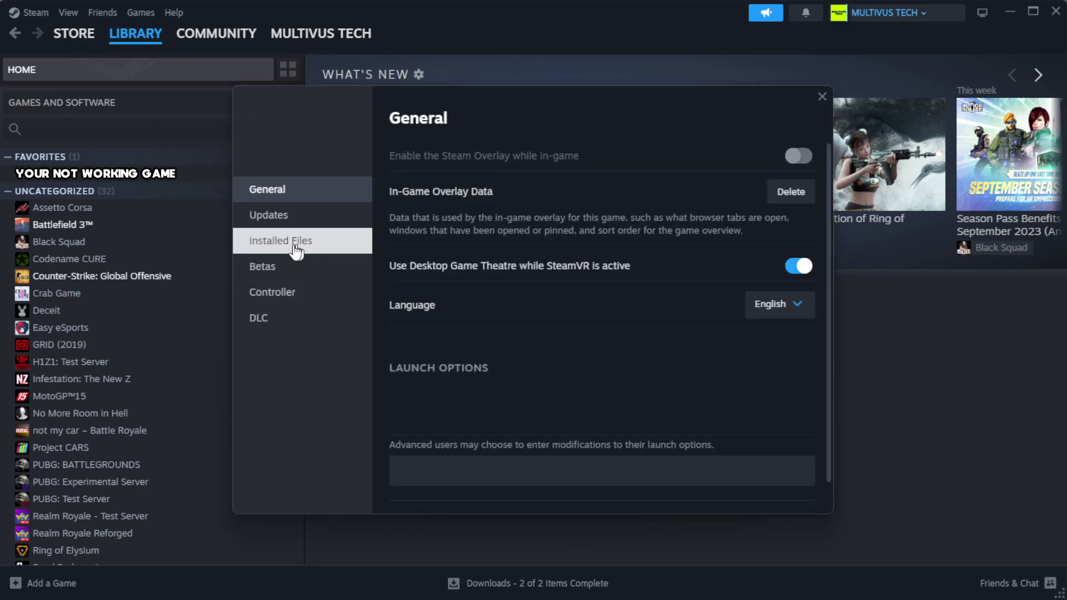
click(350, 253)
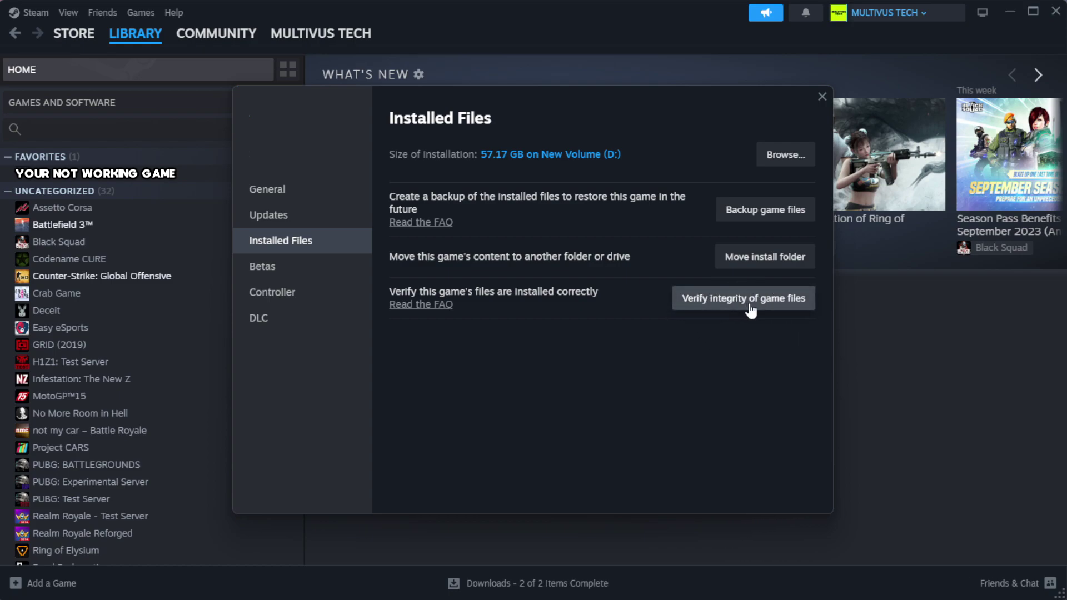
click(749, 305)
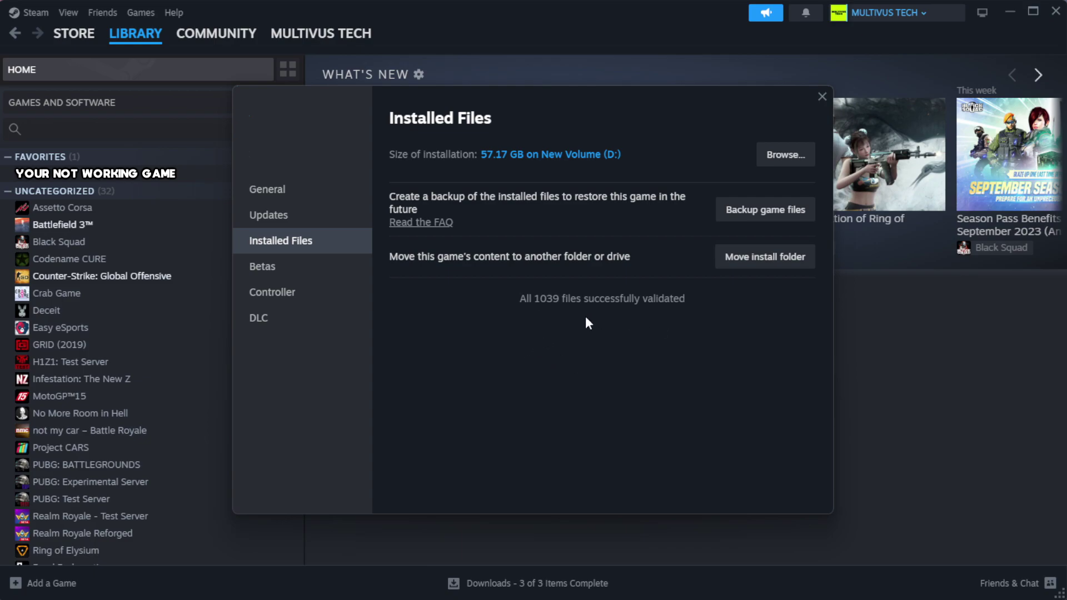
Step: Browse to the install folder and reach the YOUR NOT WORKING GAME shortcut's Compatibility settings
click(784, 155)
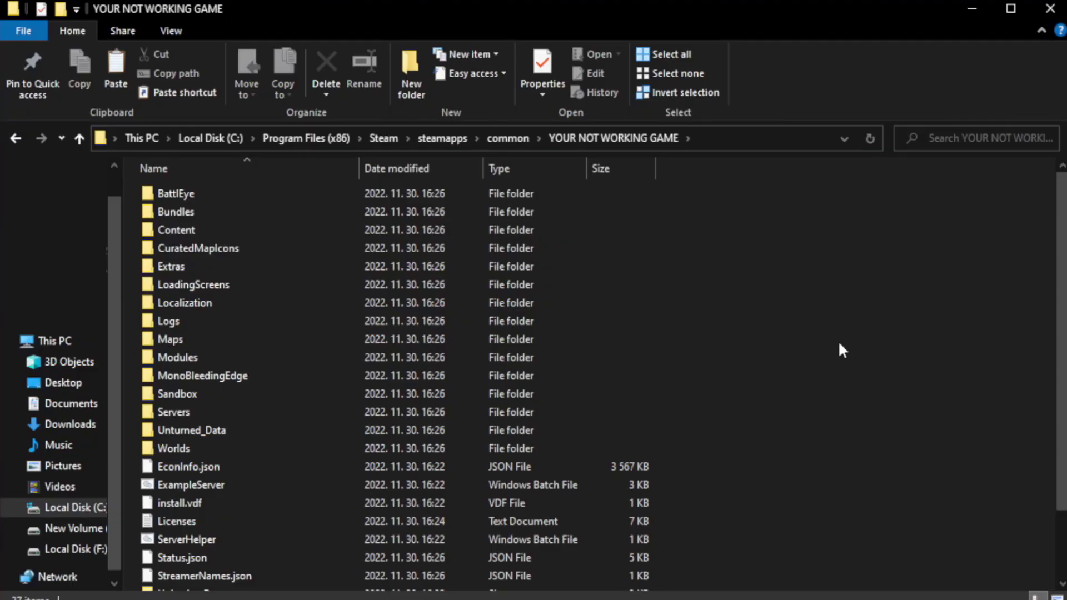
drag(1063, 332, 1065, 399)
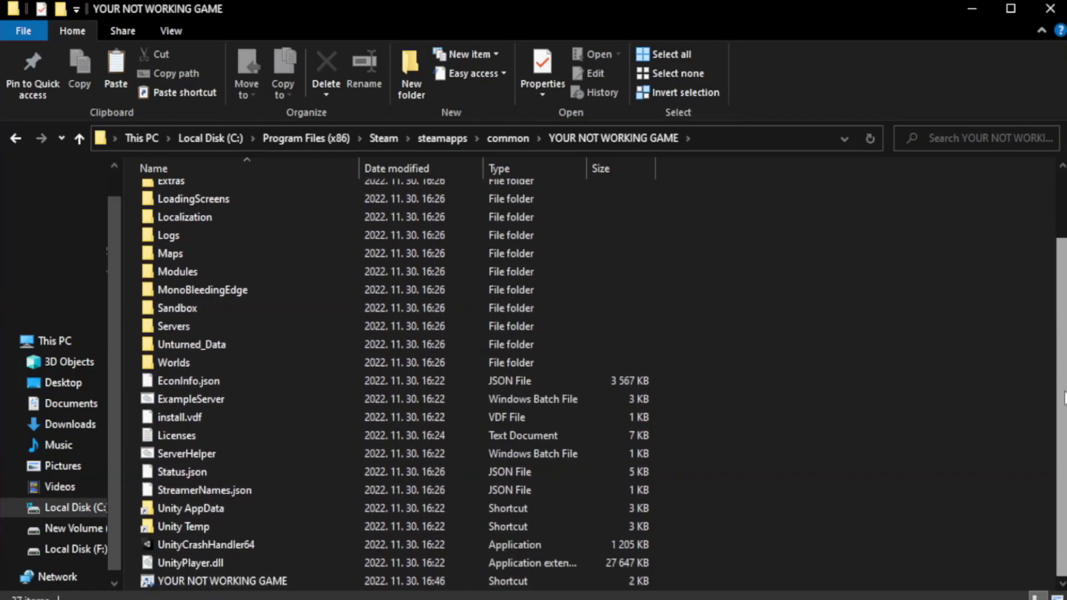
click(367, 584)
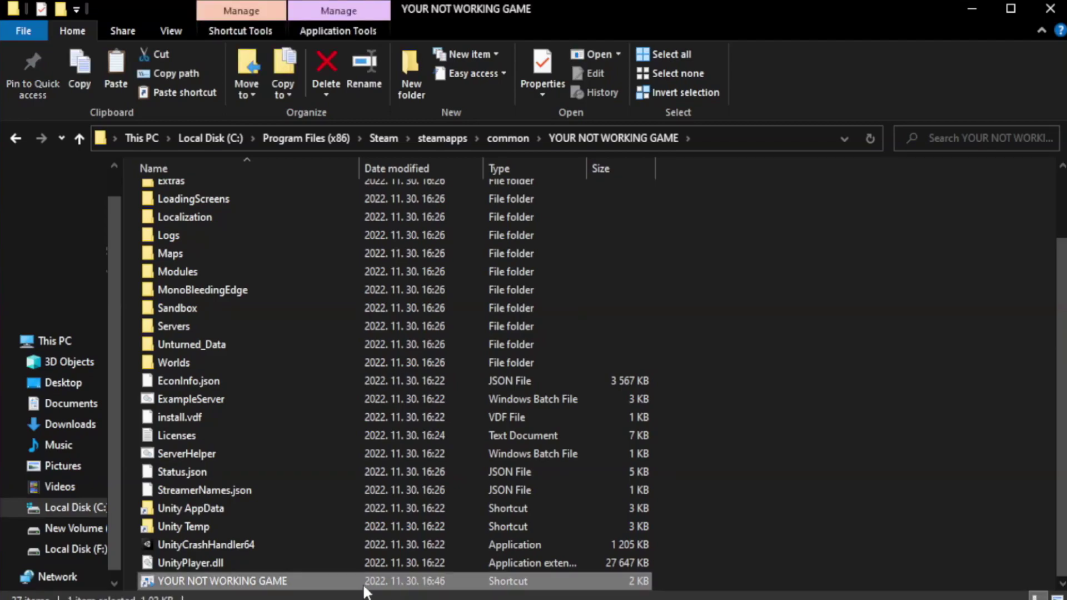
right_click(356, 581)
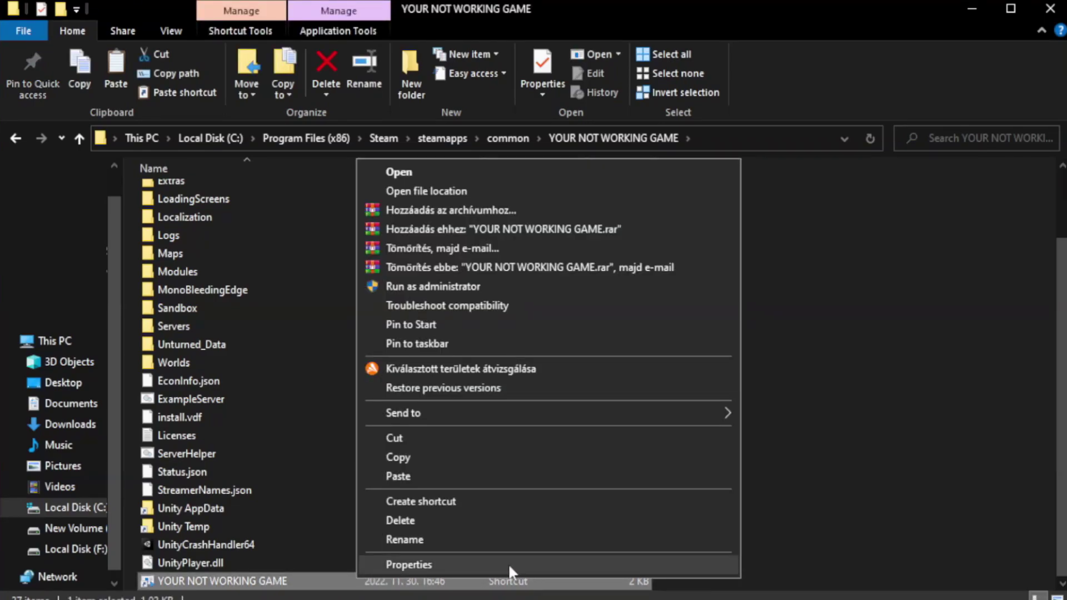
click(544, 570)
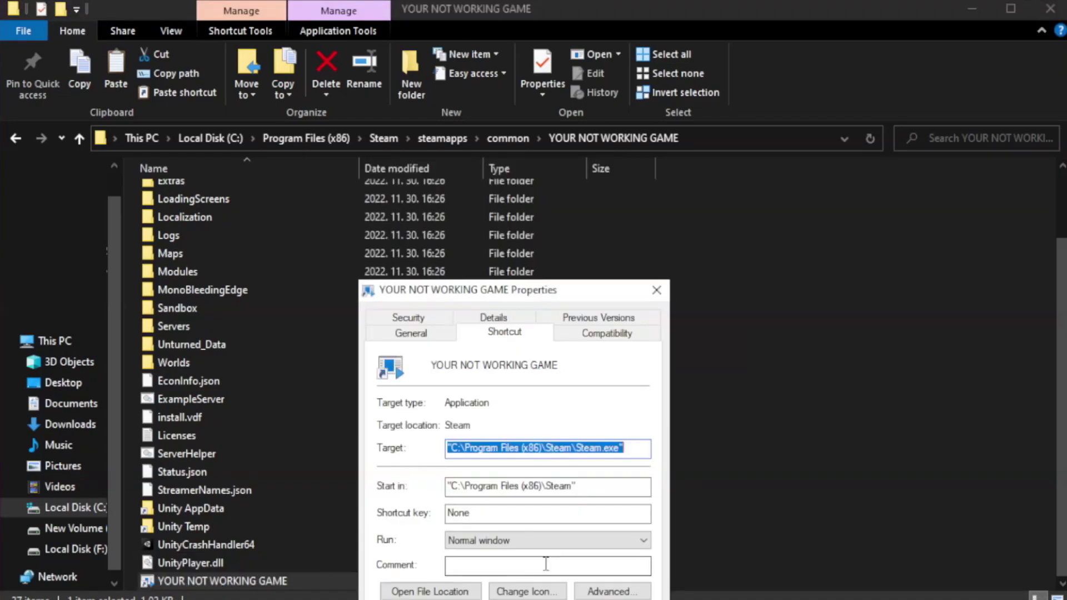
drag(537, 296, 536, 109)
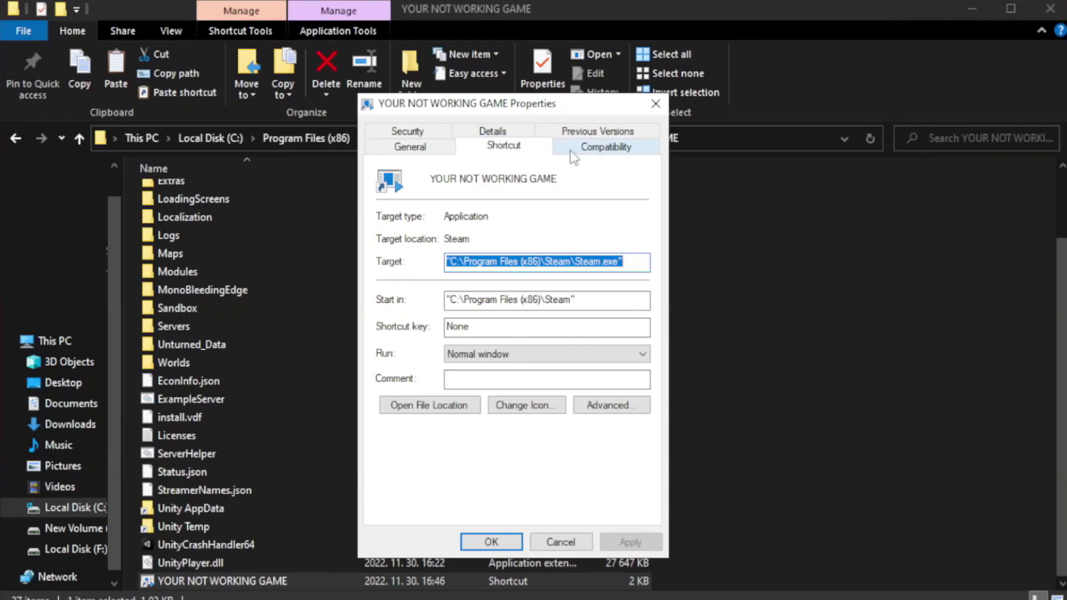
click(600, 151)
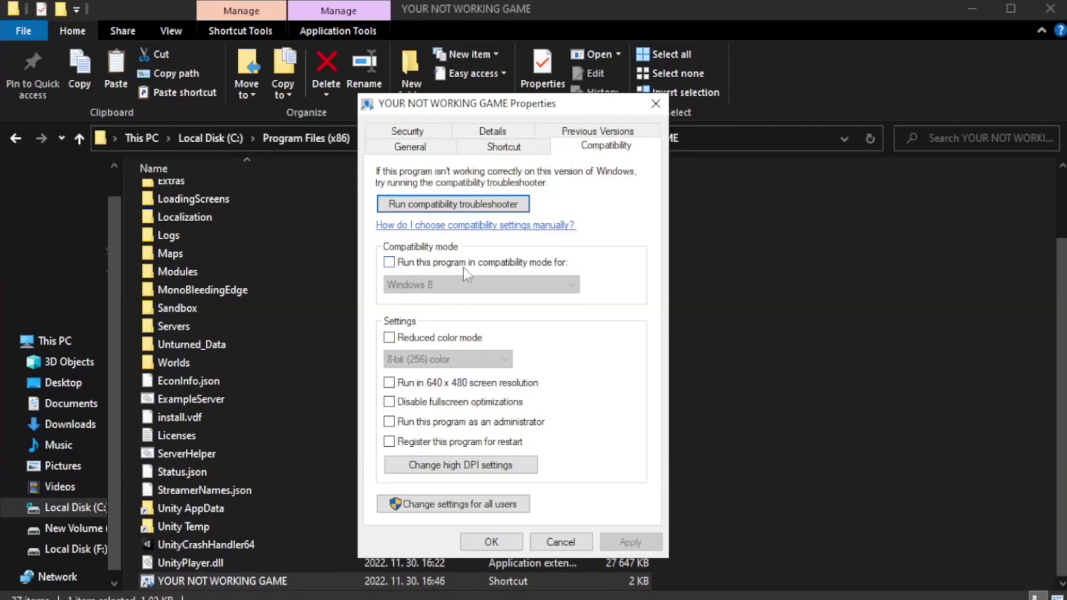
Step: Enable Windows 8 compatibility mode, disable fullscreen optimizations and run as administrator, then apply
click(423, 266)
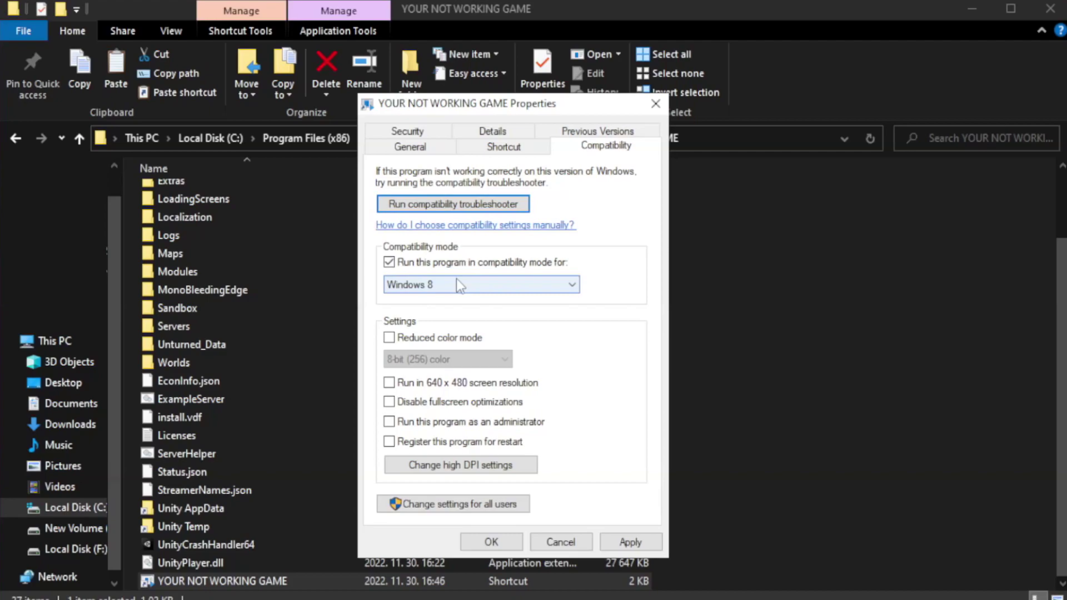
click(456, 283)
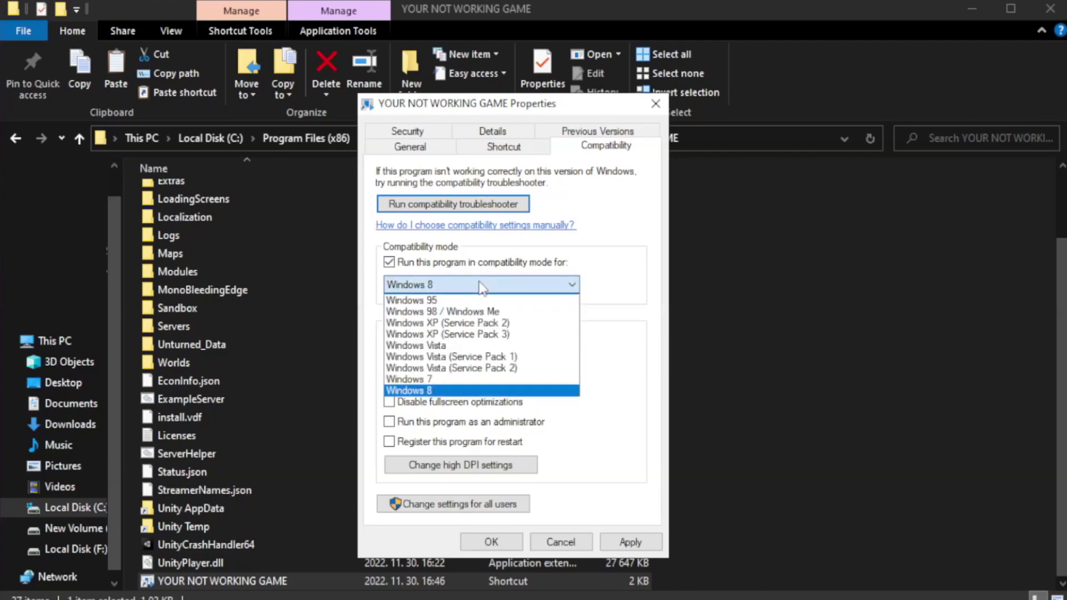
click(451, 392)
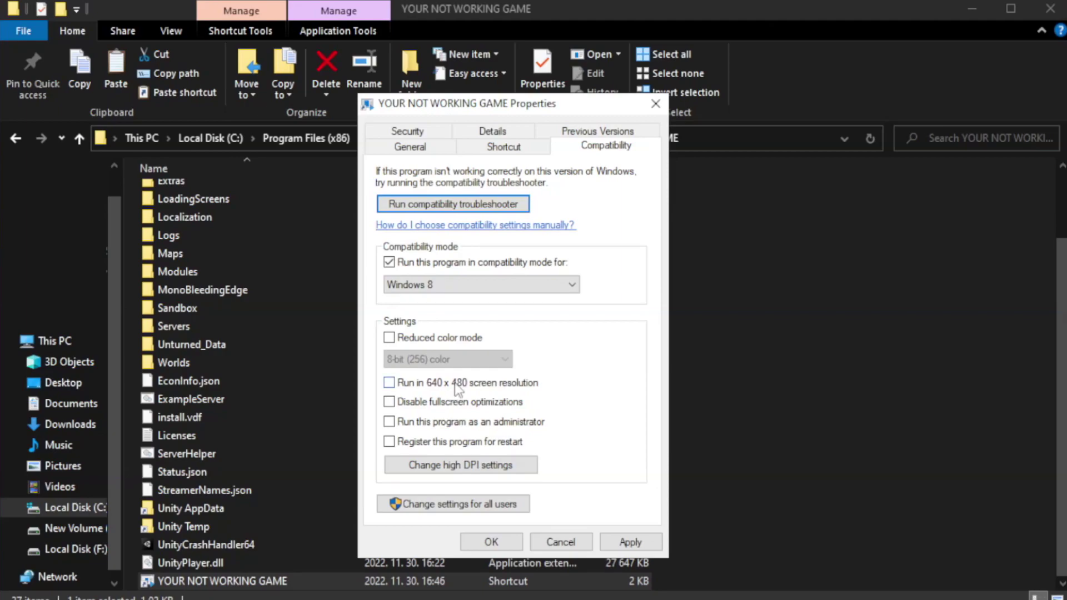
click(418, 407)
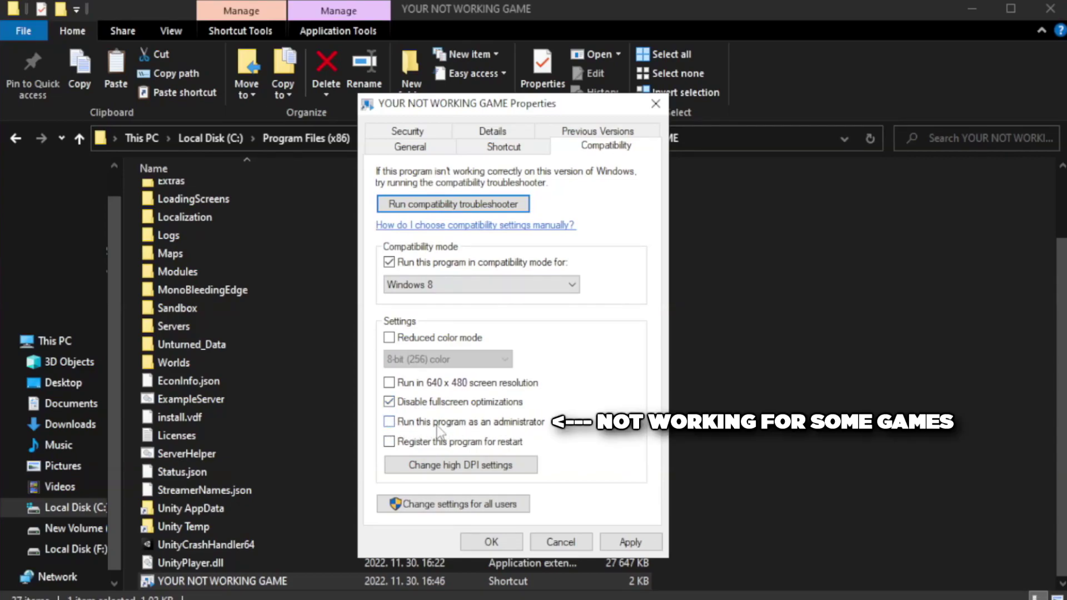
click(420, 429)
click(627, 549)
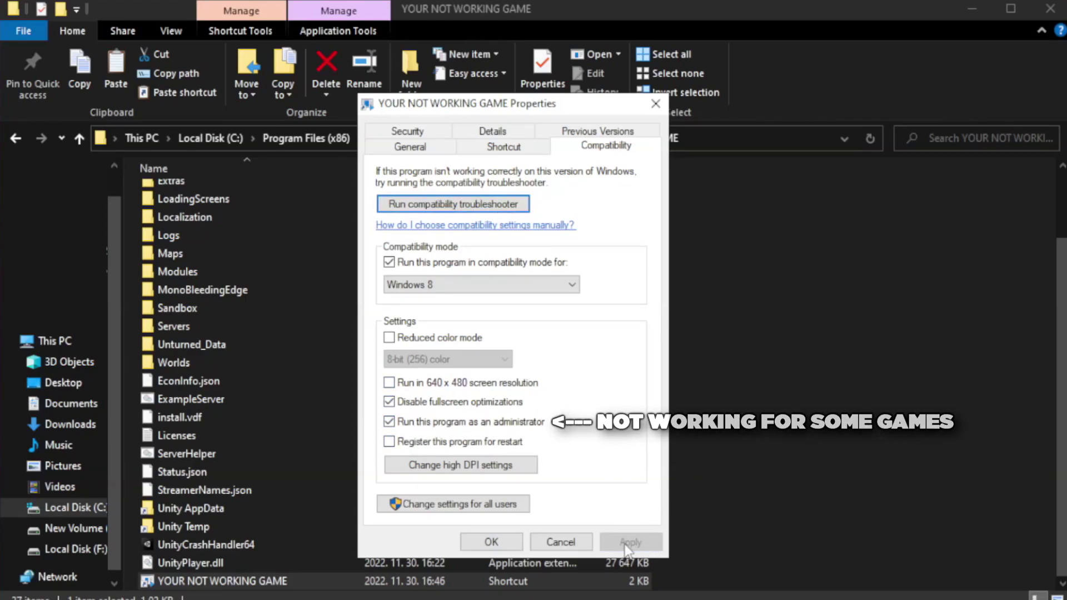
click(491, 543)
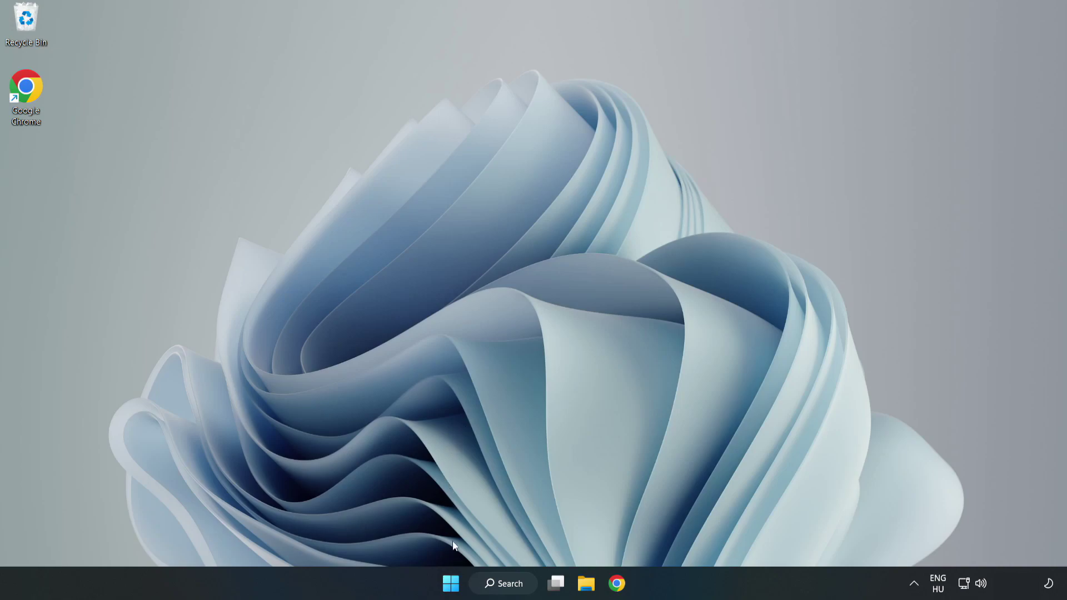
Step: Launch Task Manager from the Start quick links and show the Startup apps list
right_click(451, 588)
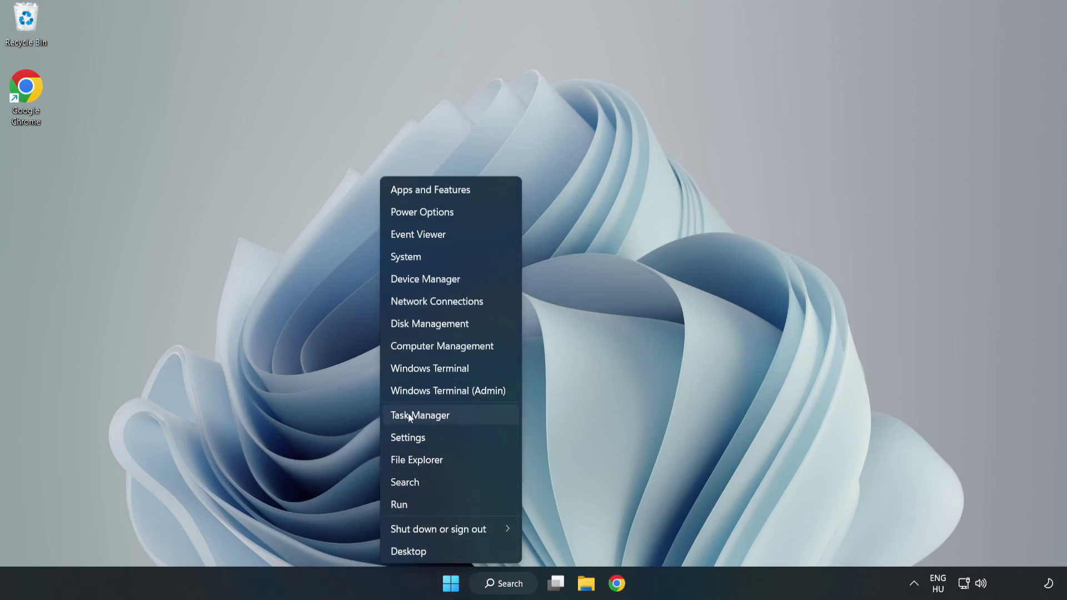
click(449, 415)
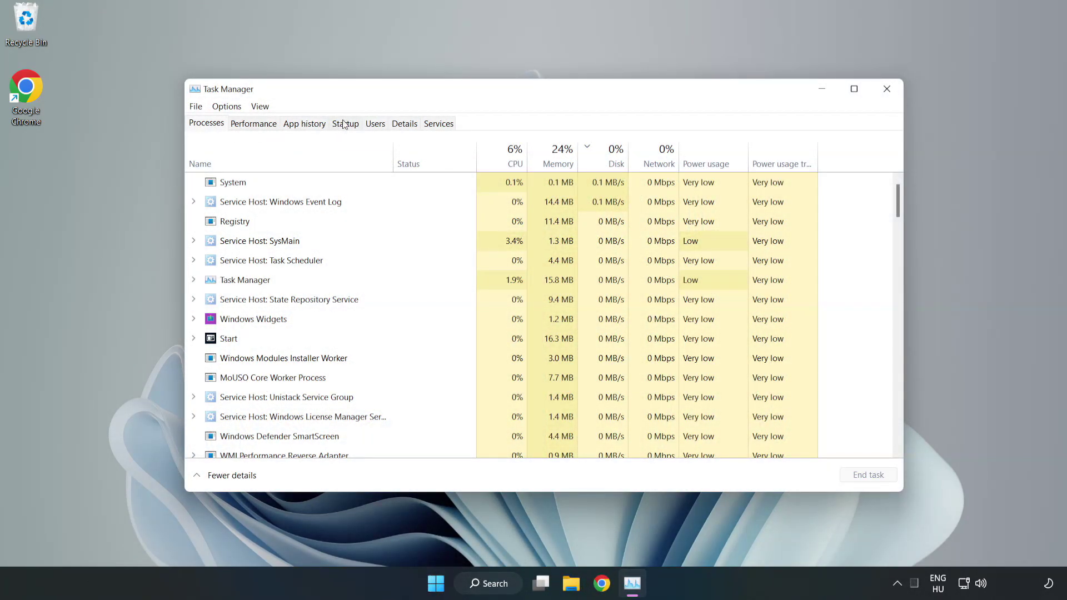
click(345, 123)
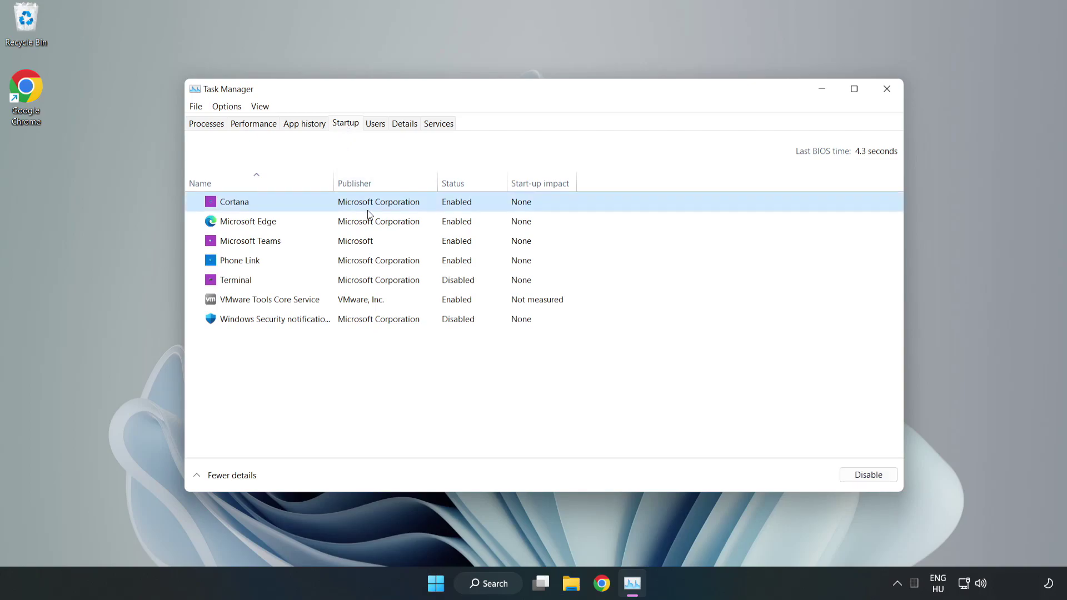
Step: Disable Cortana, Microsoft Edge, Microsoft Teams and Phone Link at startup, then close Task Manager
click(863, 475)
click(461, 219)
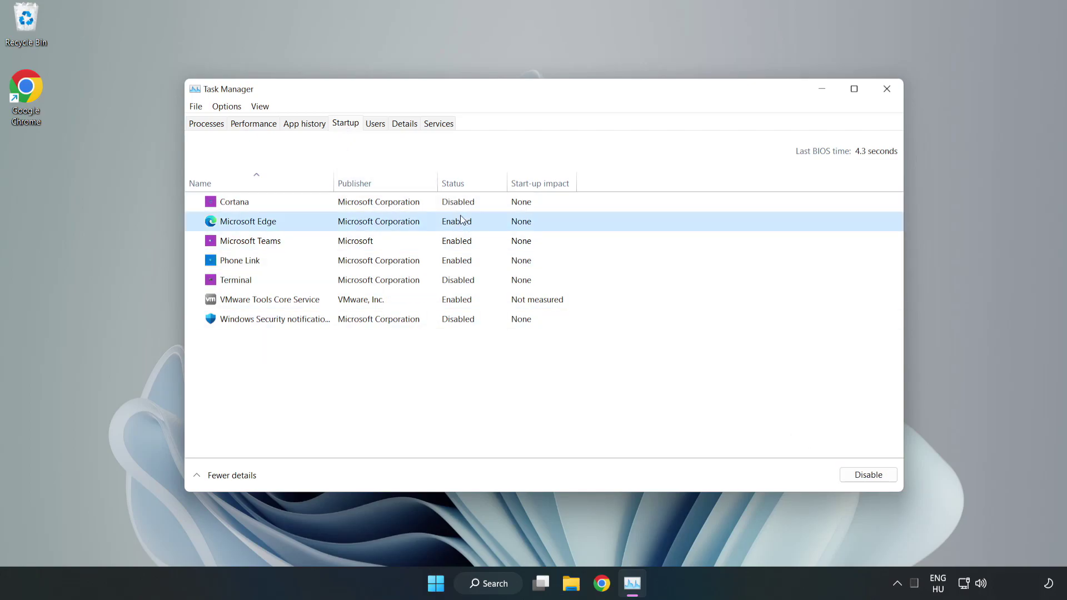
click(867, 475)
click(442, 241)
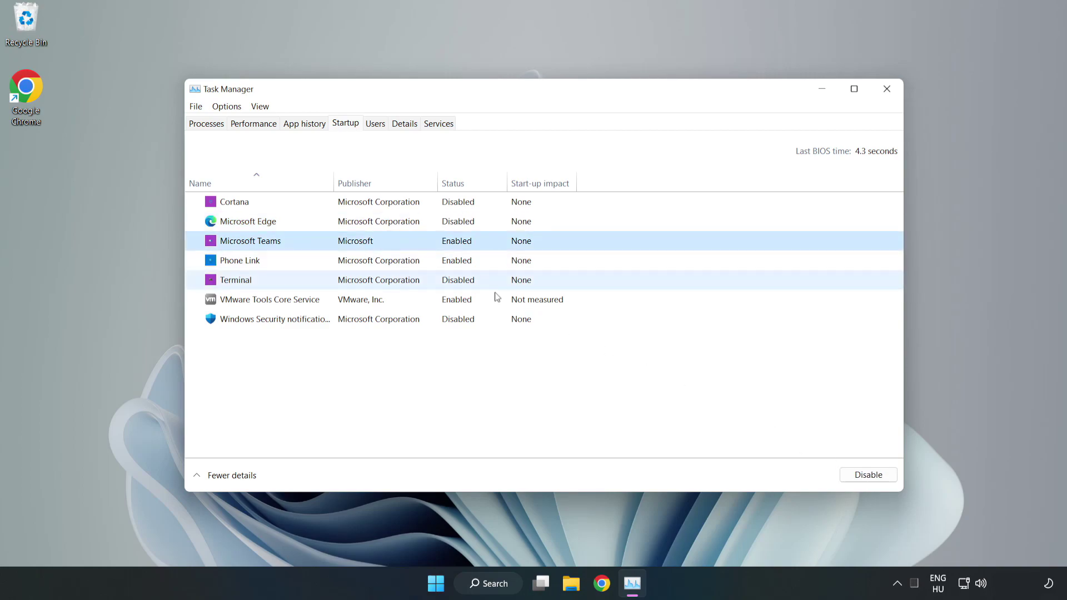
click(865, 476)
click(355, 262)
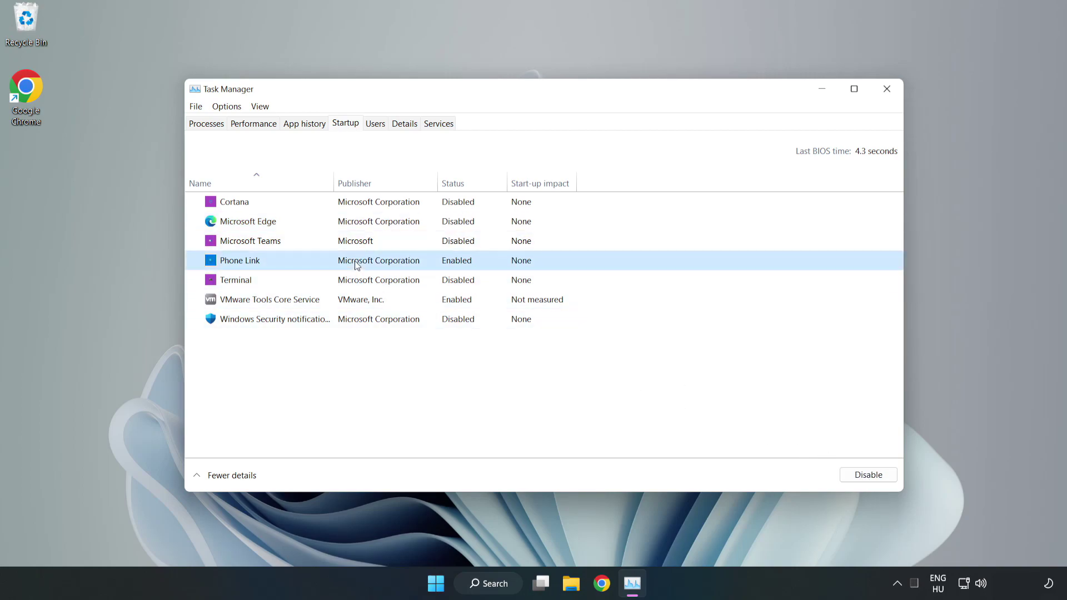
click(848, 476)
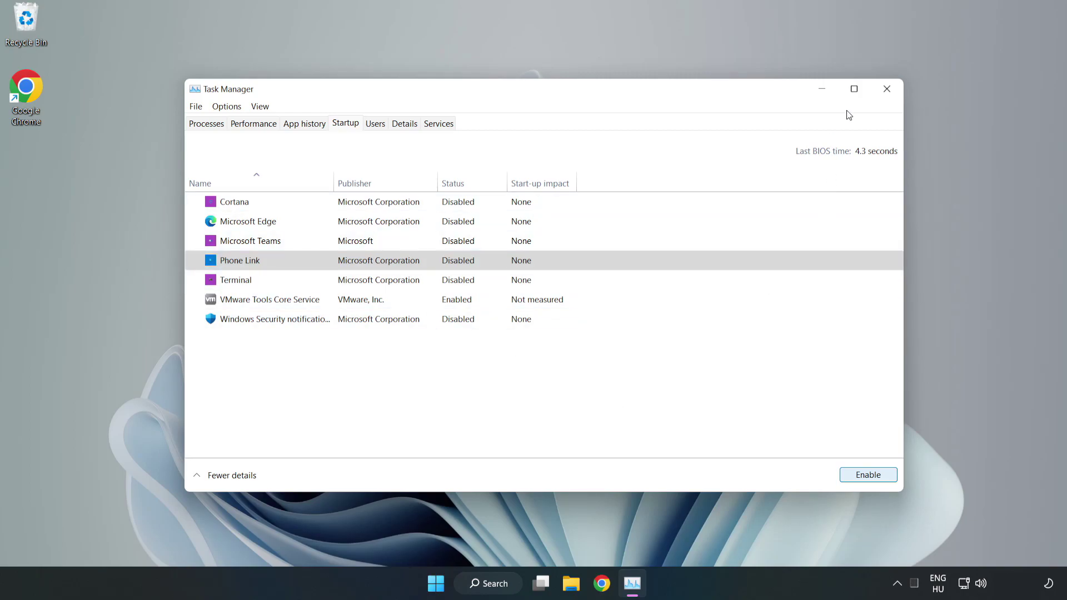
click(888, 92)
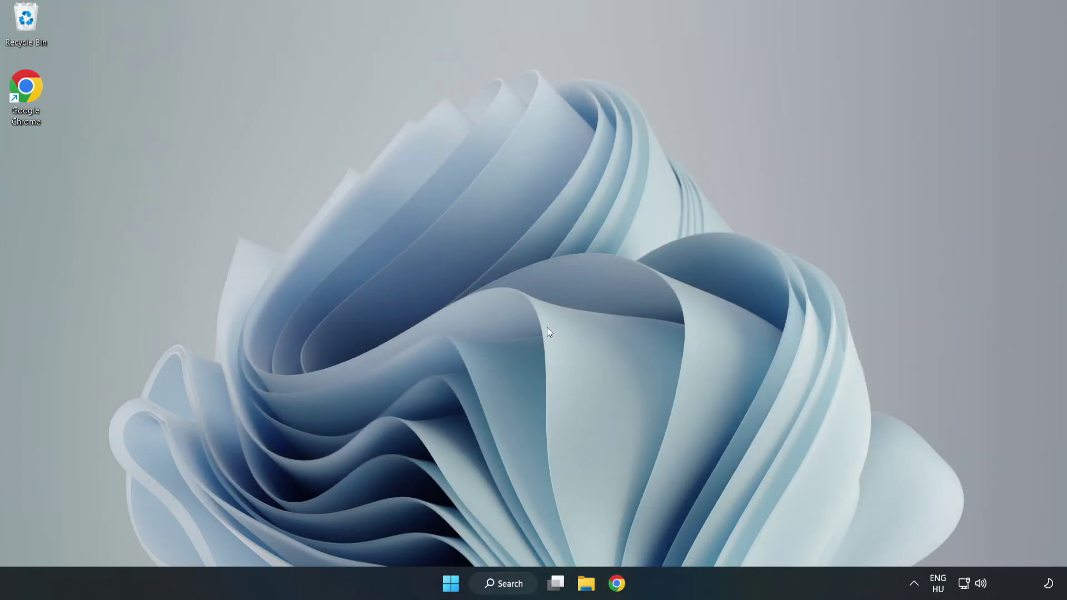
Step: Launch Command Prompt as administrator from Windows search
click(523, 572)
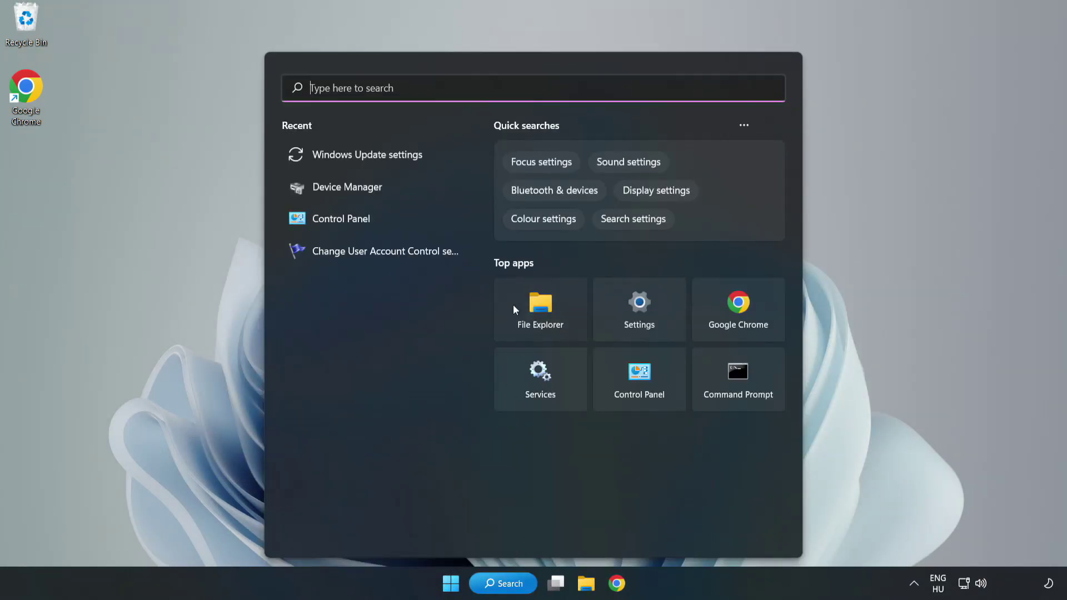
text(c)
text(md)
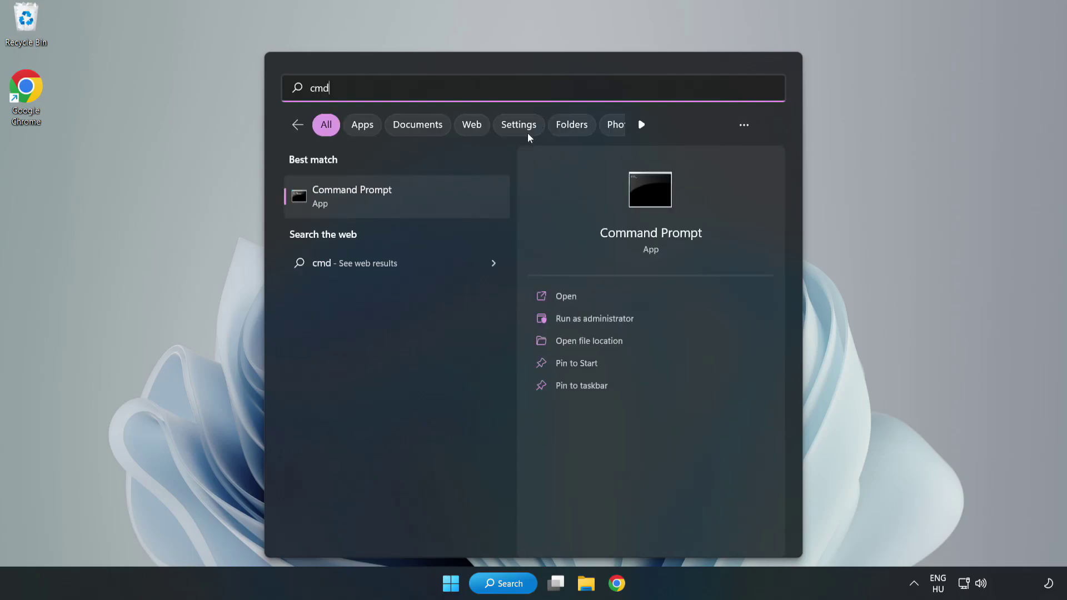
right_click(419, 203)
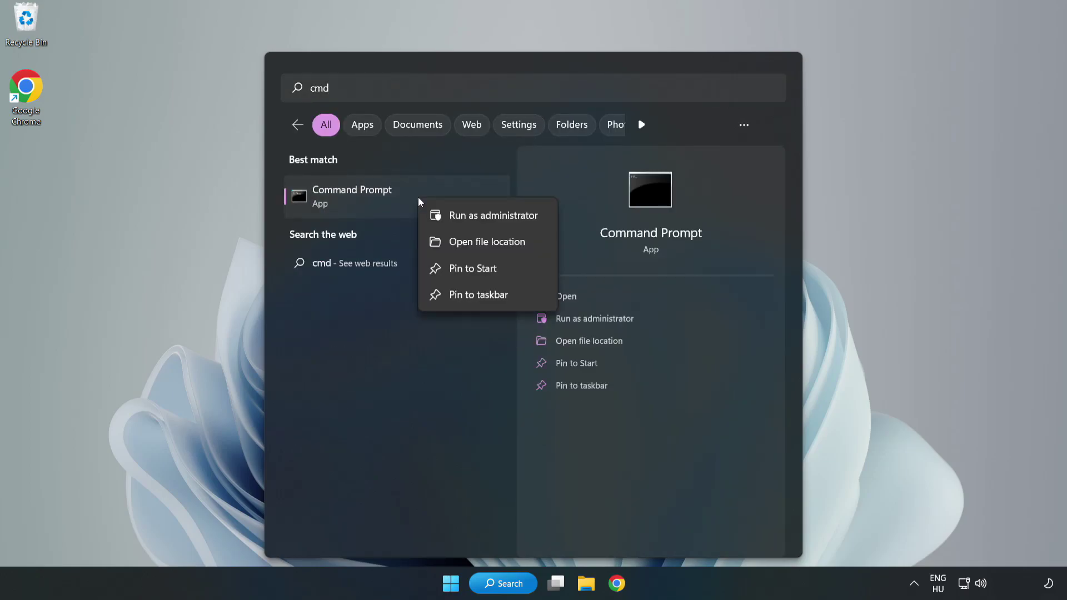
click(461, 217)
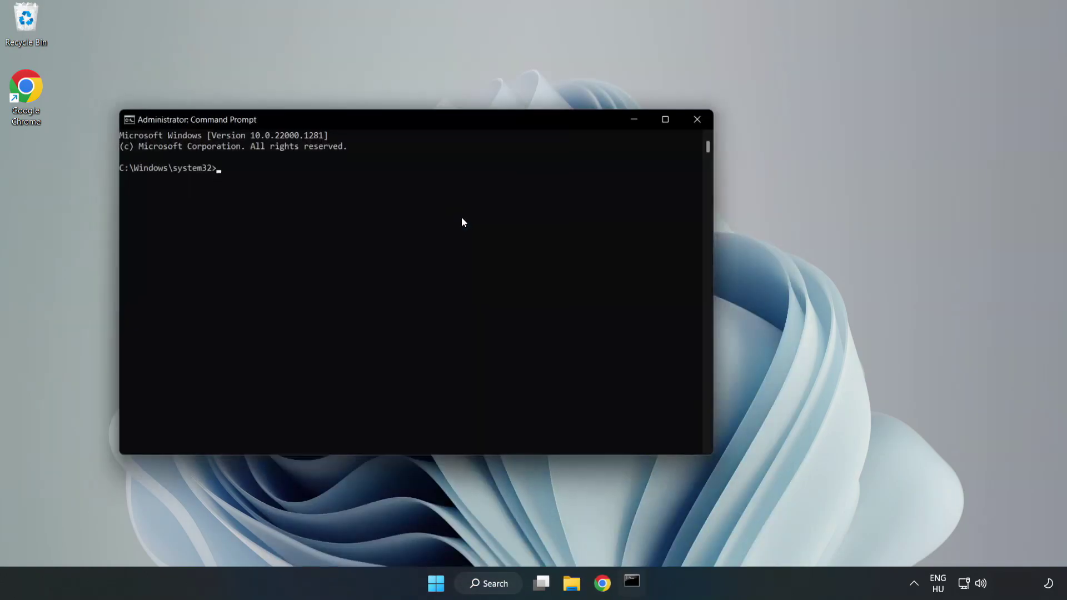
Step: Run sfc /scannow to completion with no integrity violations, then close Command Prompt
drag(425, 123, 542, 125)
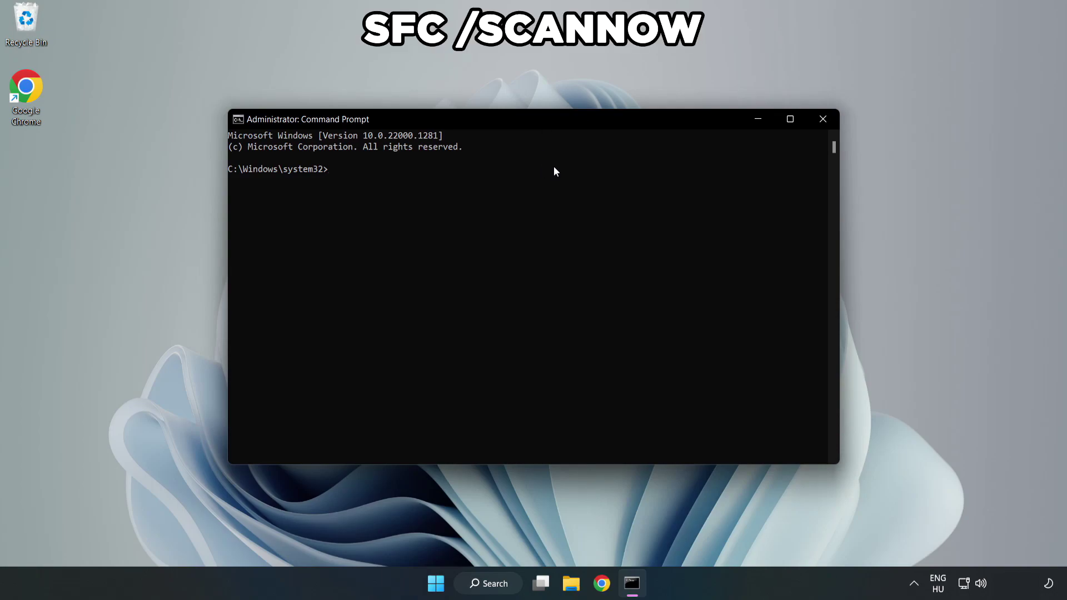
text(sfc /)
text(scannow)
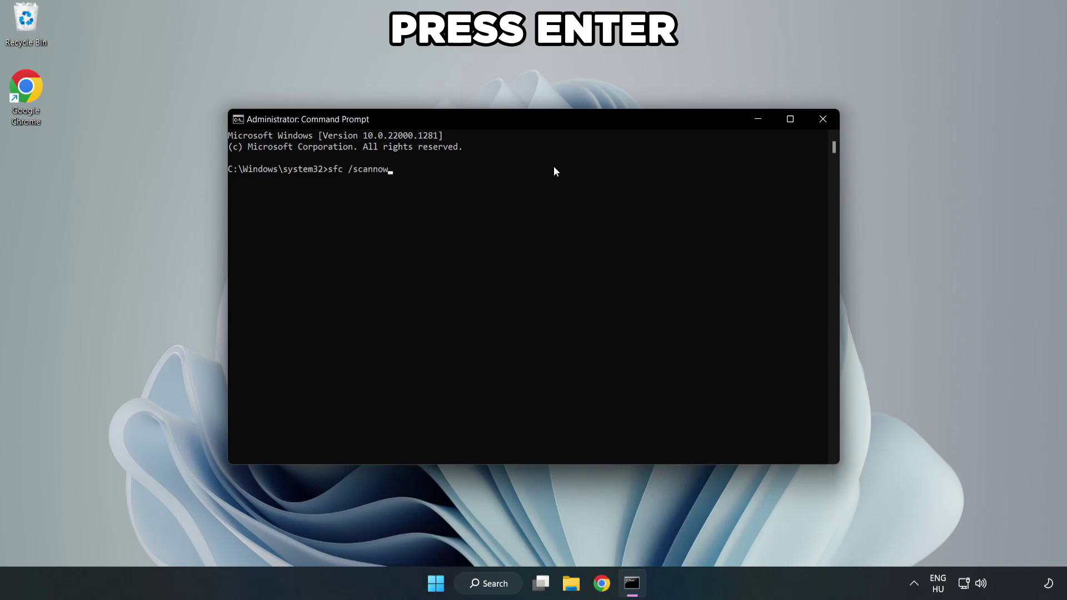
key(Return)
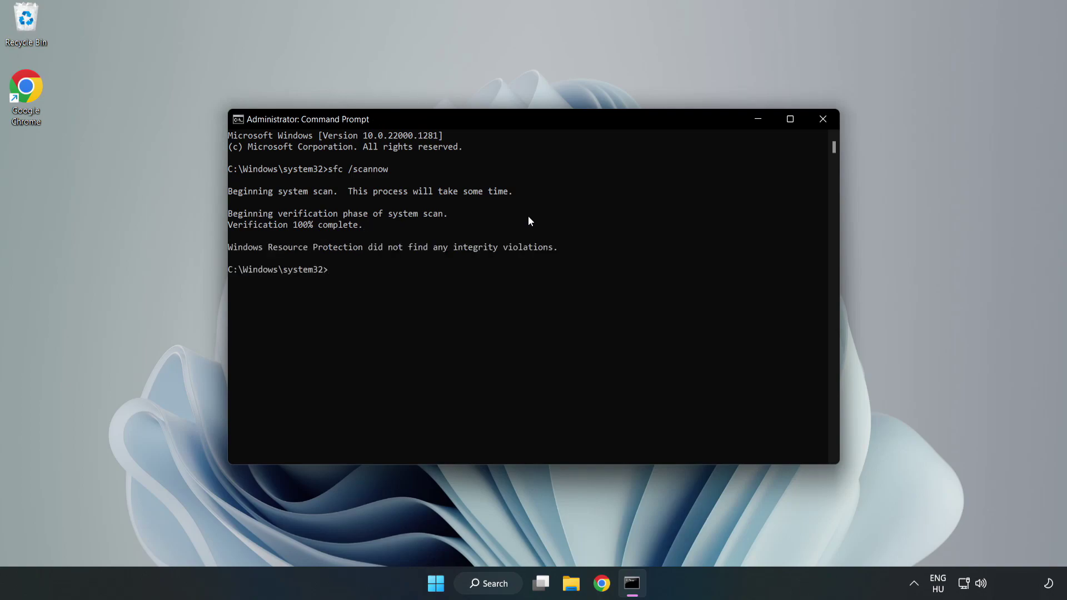
click(821, 123)
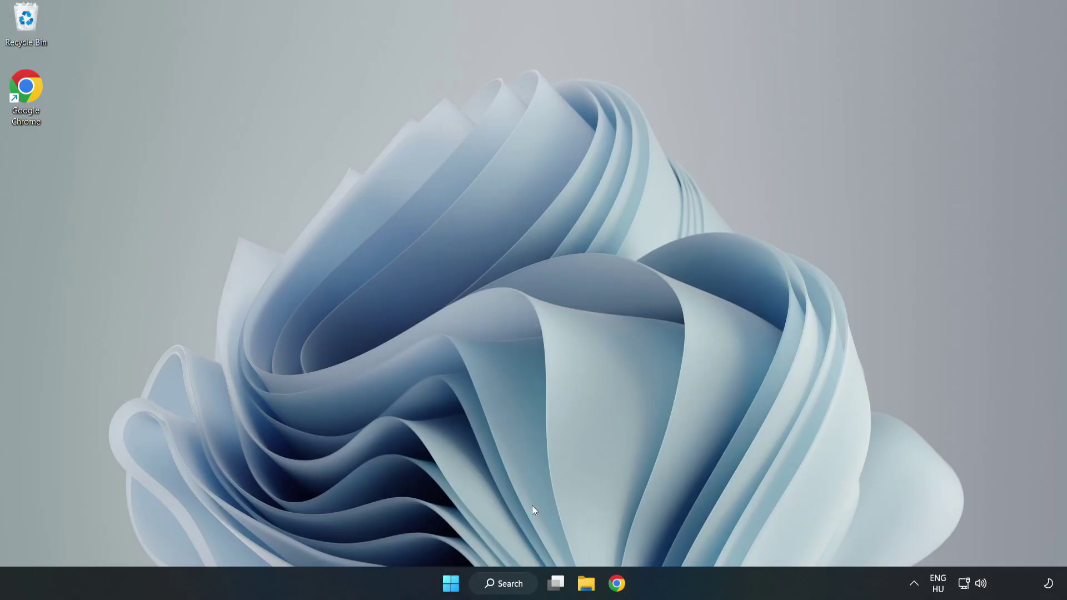
Step: Launch the Windows Security app from Windows search
click(510, 585)
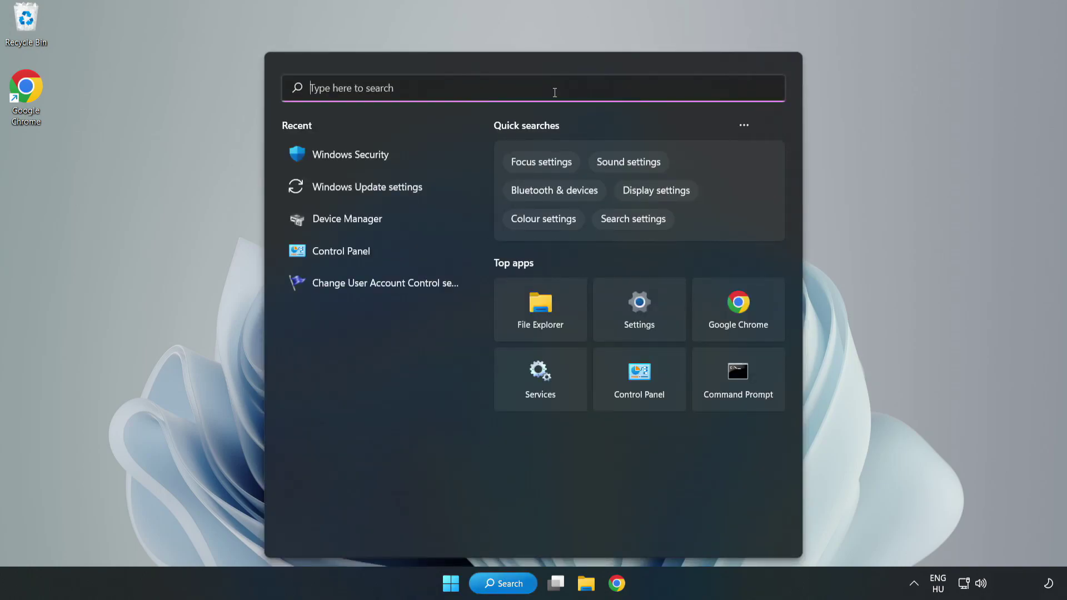
text(secu)
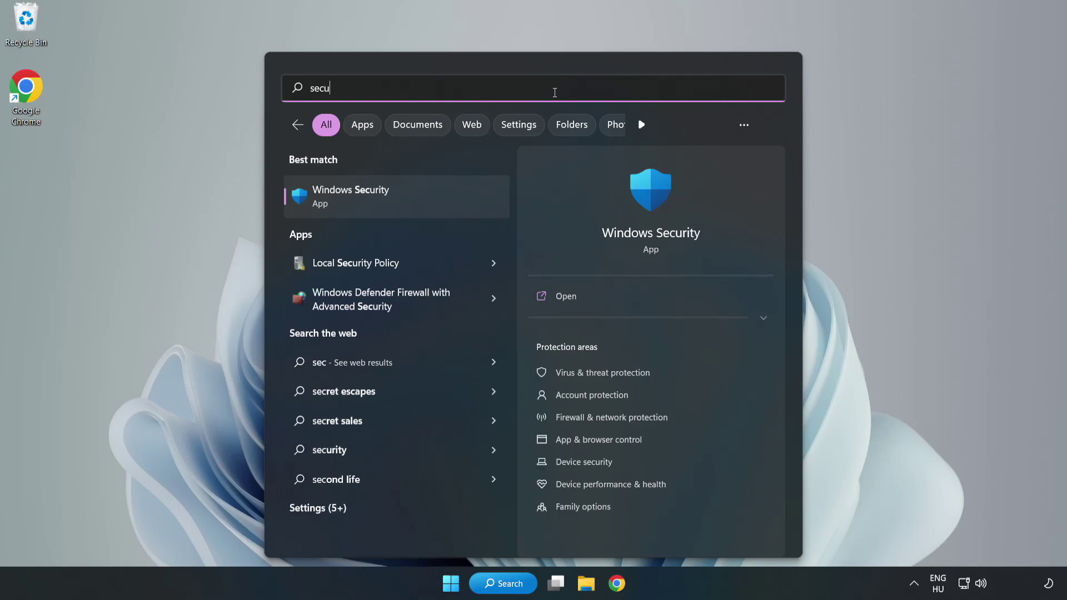
text(rity)
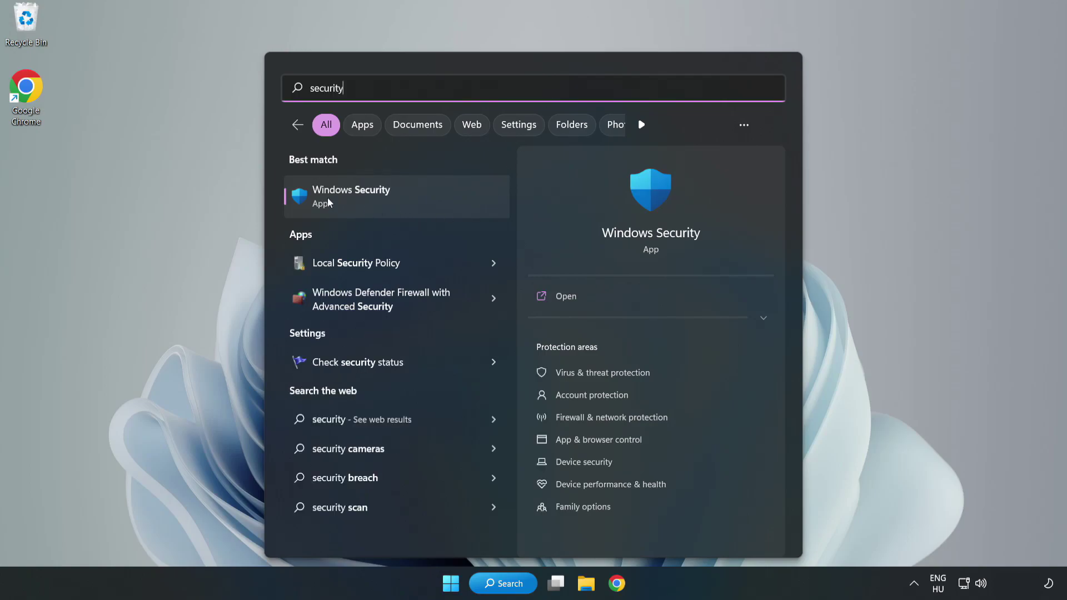
click(386, 203)
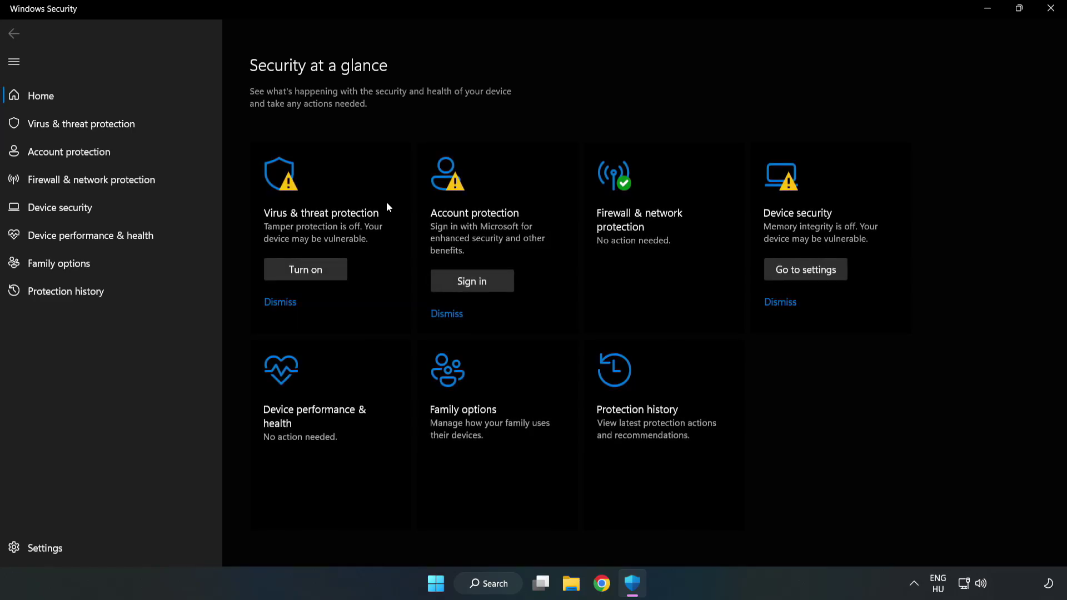
Step: Navigate Virus & threat protection settings to the Defender Antivirus Exclusions page
click(69, 127)
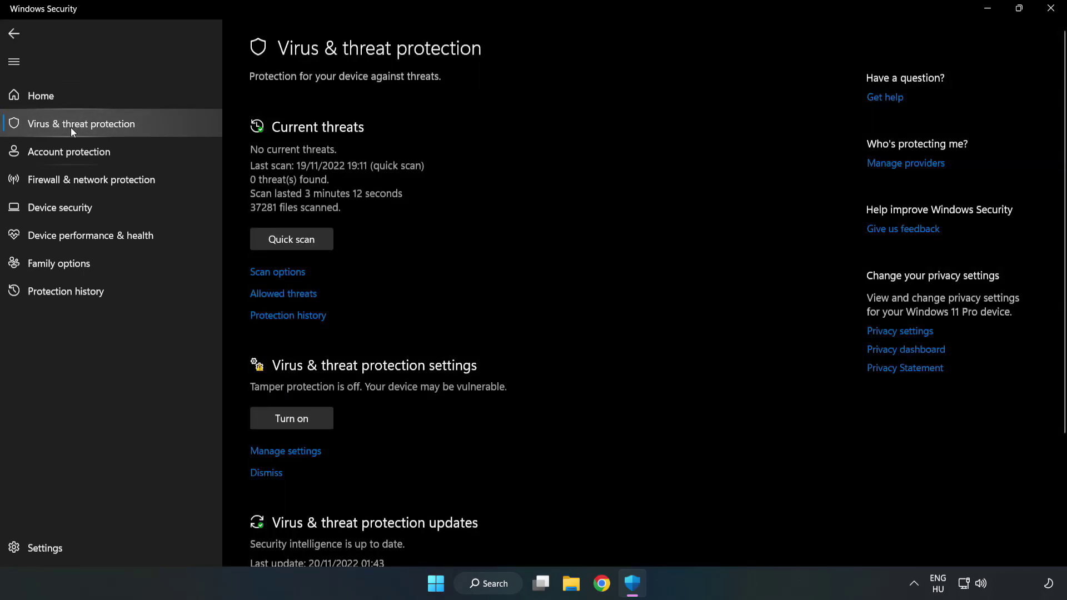
scroll(557, 218, down, 3)
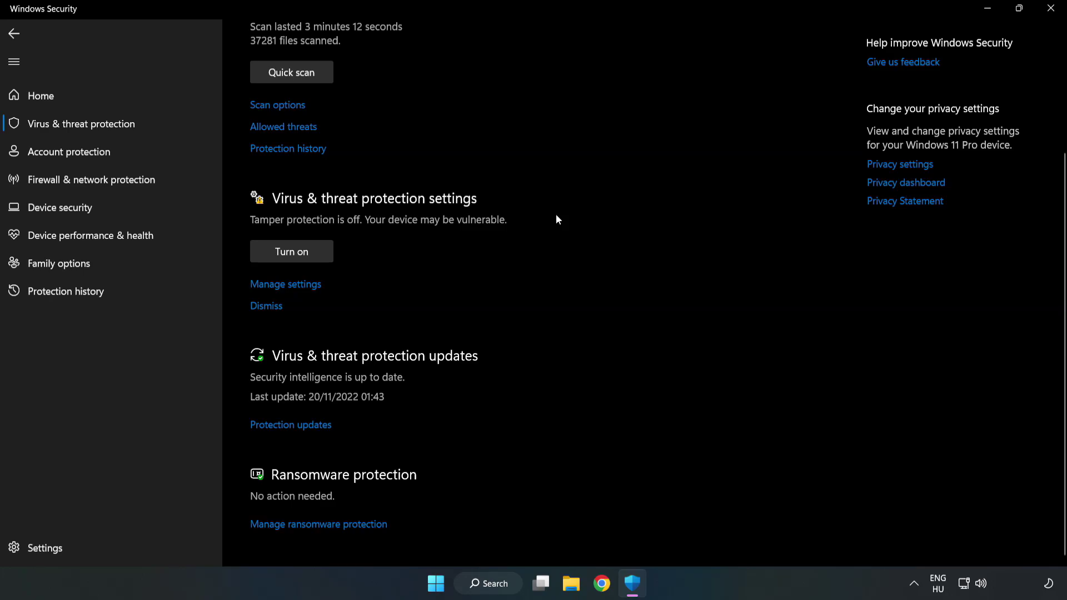
click(290, 286)
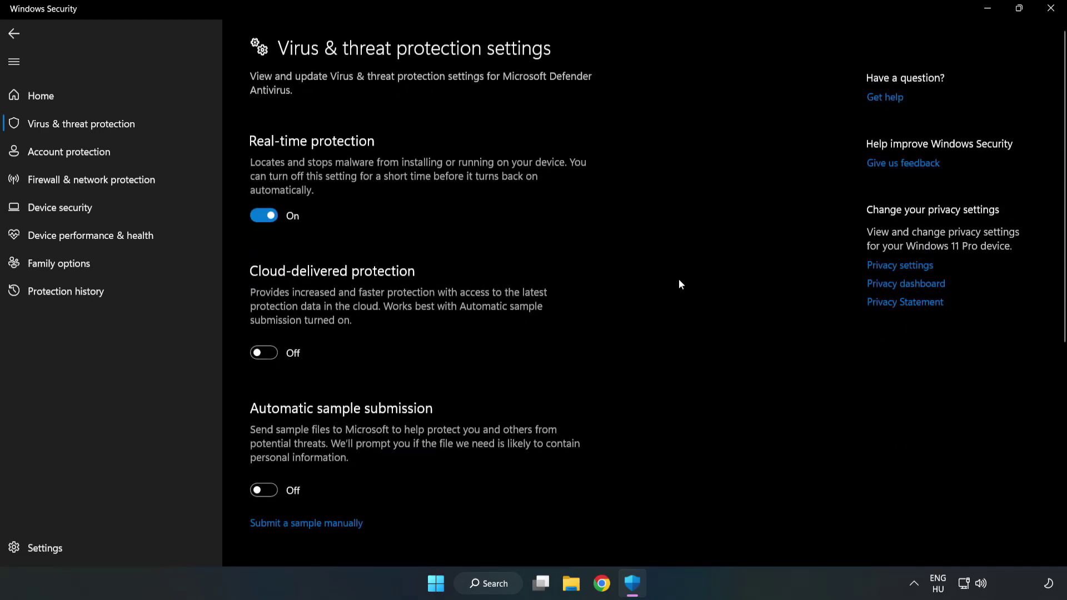
scroll(679, 284, down, 3)
scroll(679, 285, down, 3)
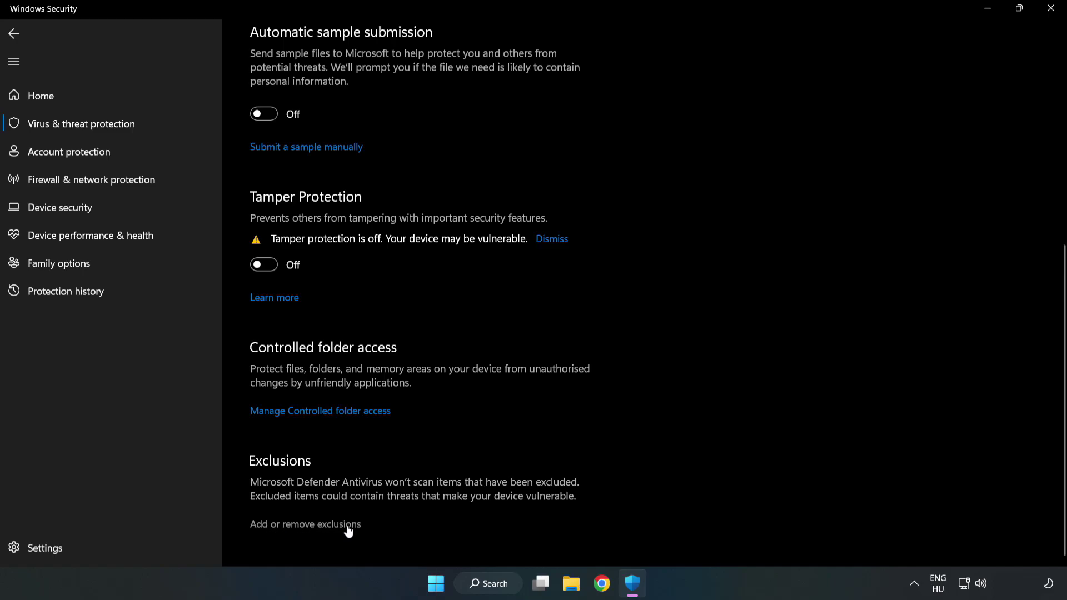
click(315, 526)
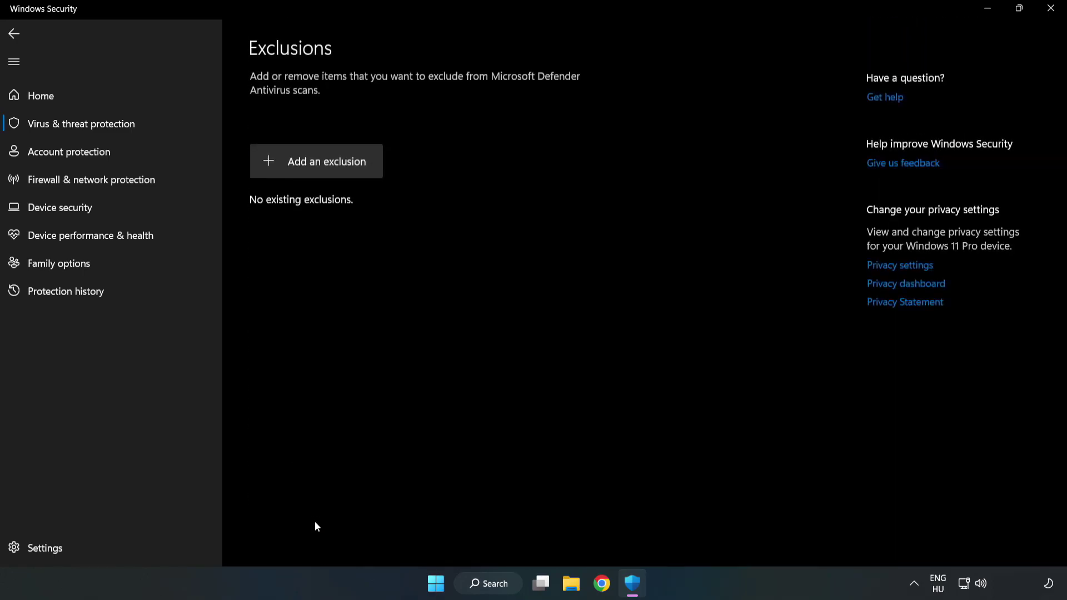
Step: Add C:\Program Files (x86)\NOT WORKING APP shortcut's target chrome.exe as a file exclusion, then close Windows Security
click(326, 165)
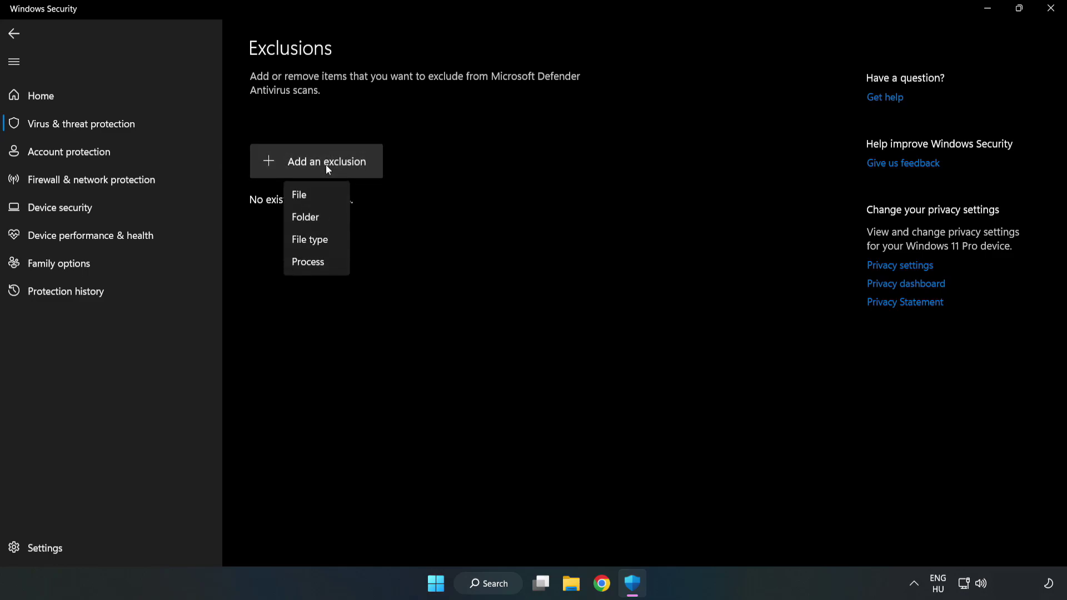
click(304, 197)
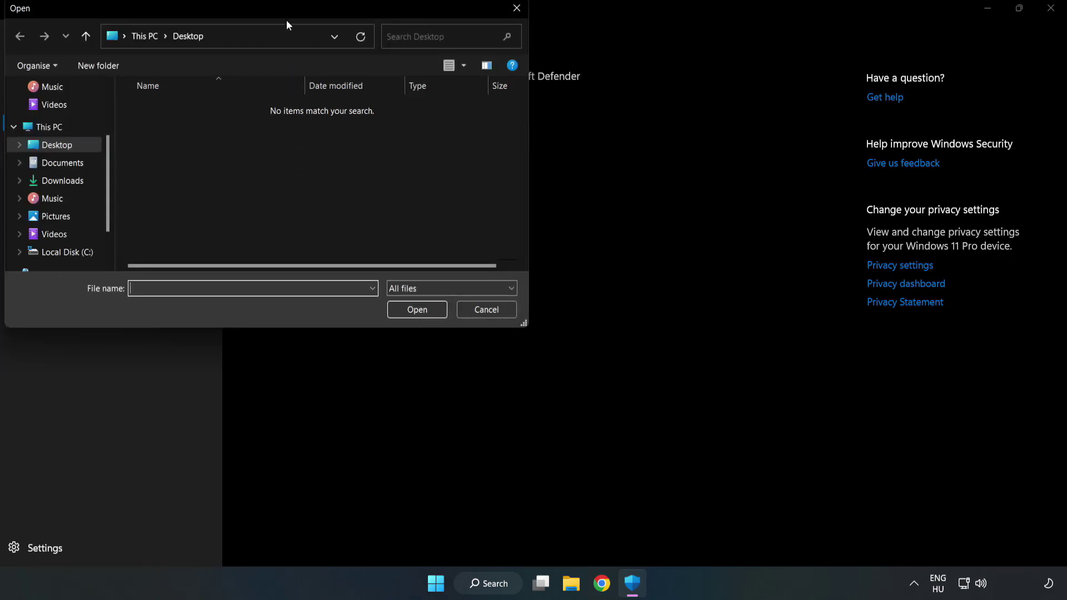
drag(286, 20, 492, 118)
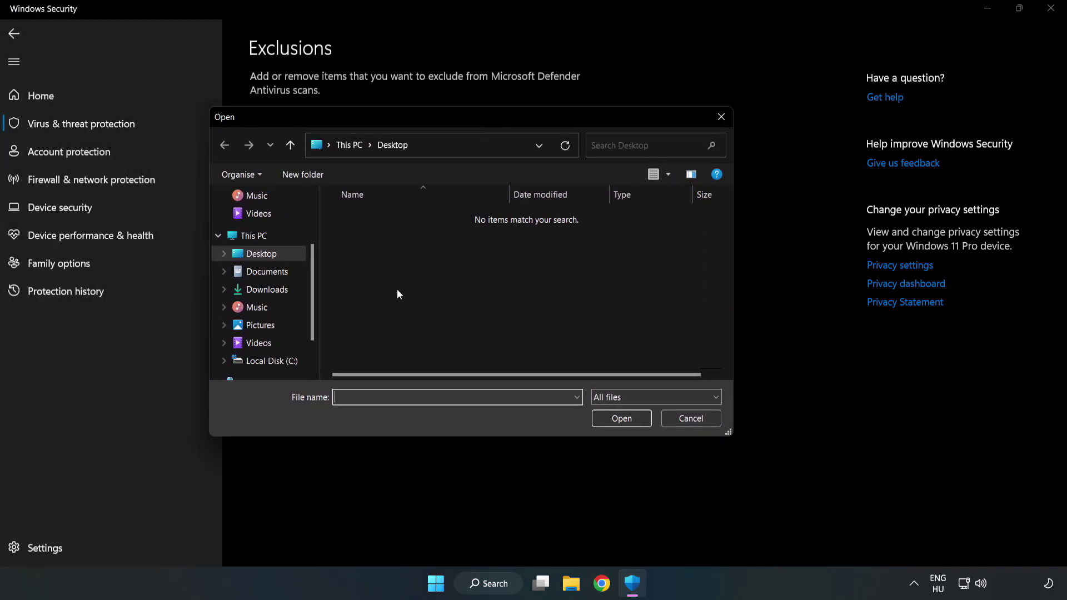
click(274, 362)
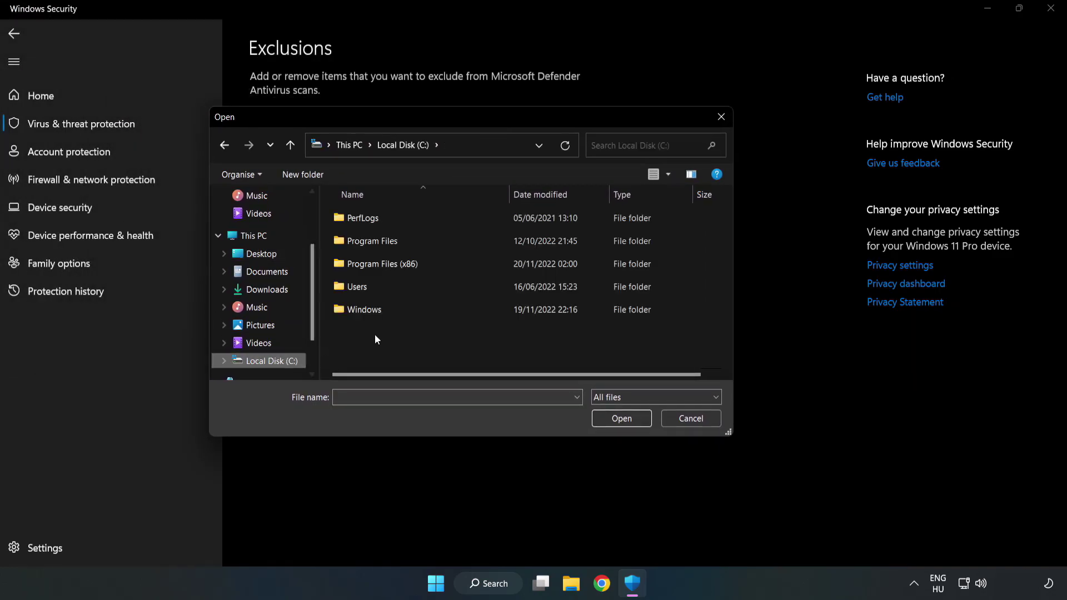
double_click(419, 265)
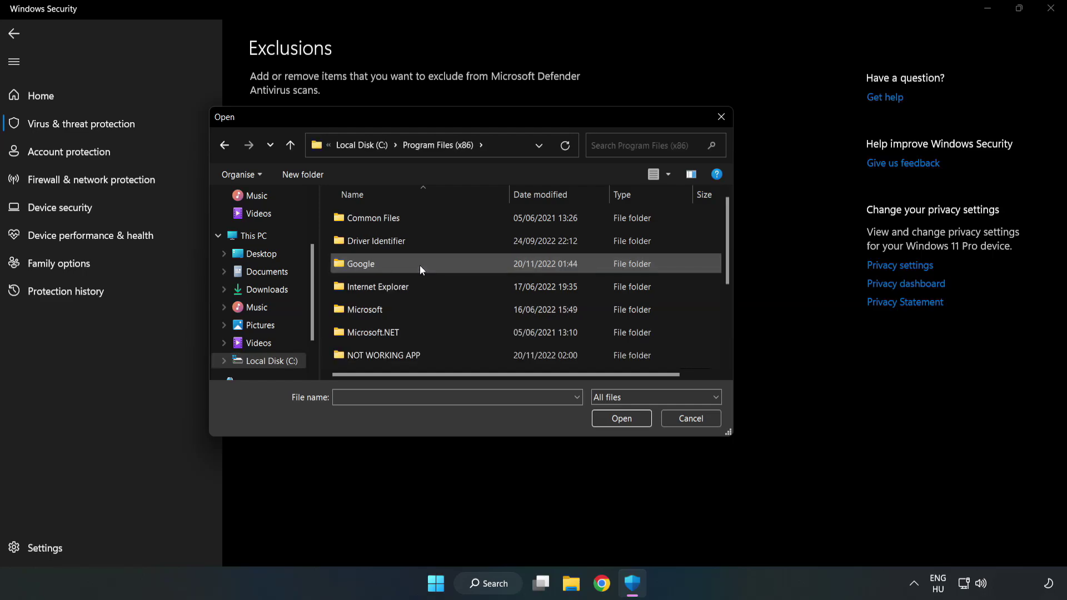
double_click(419, 353)
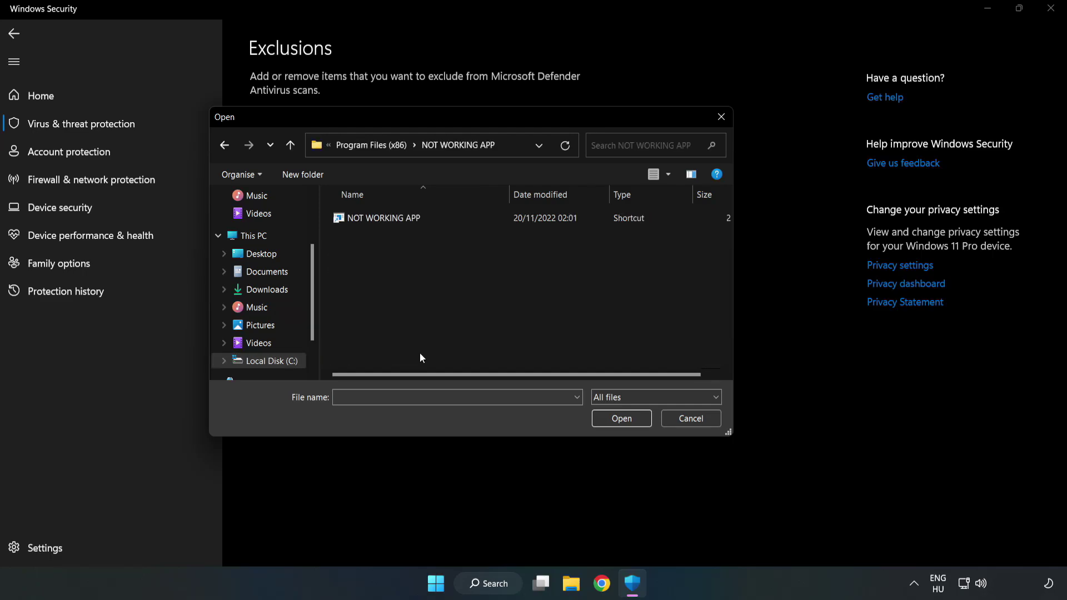
click(375, 217)
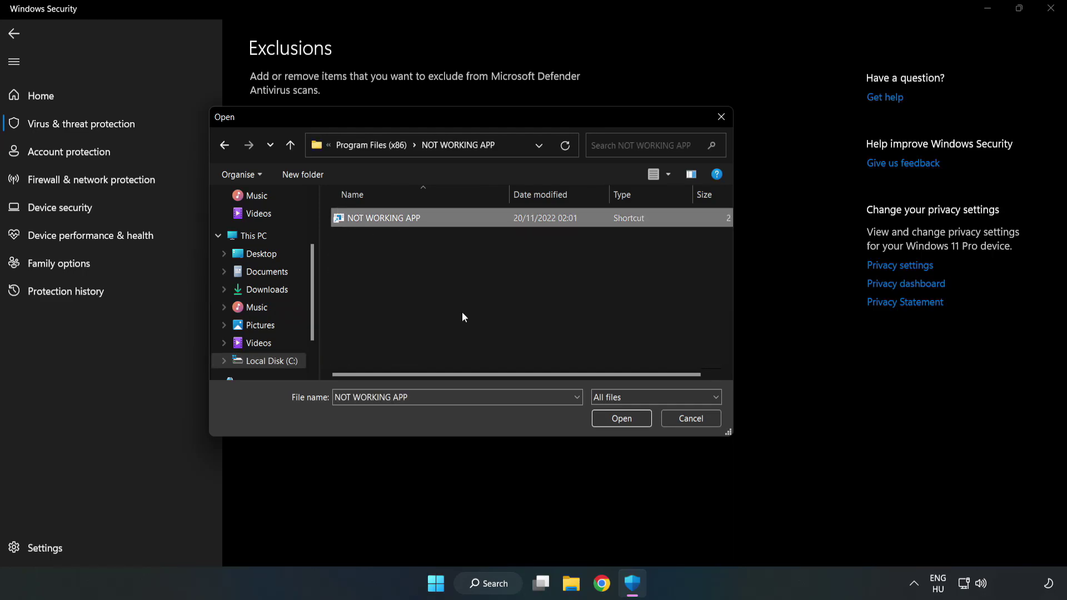
click(621, 419)
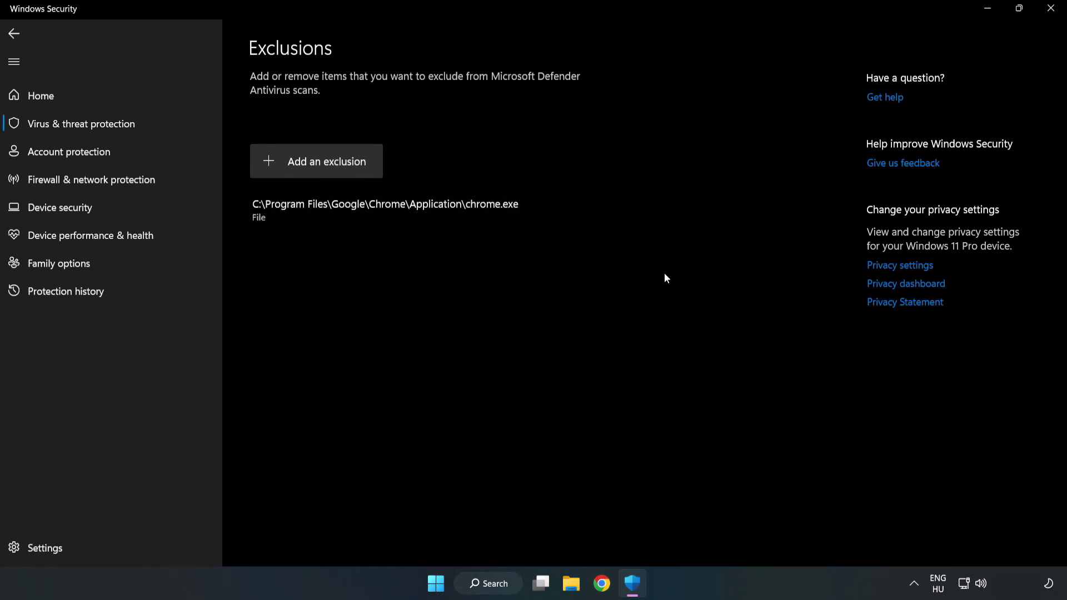
click(1050, 14)
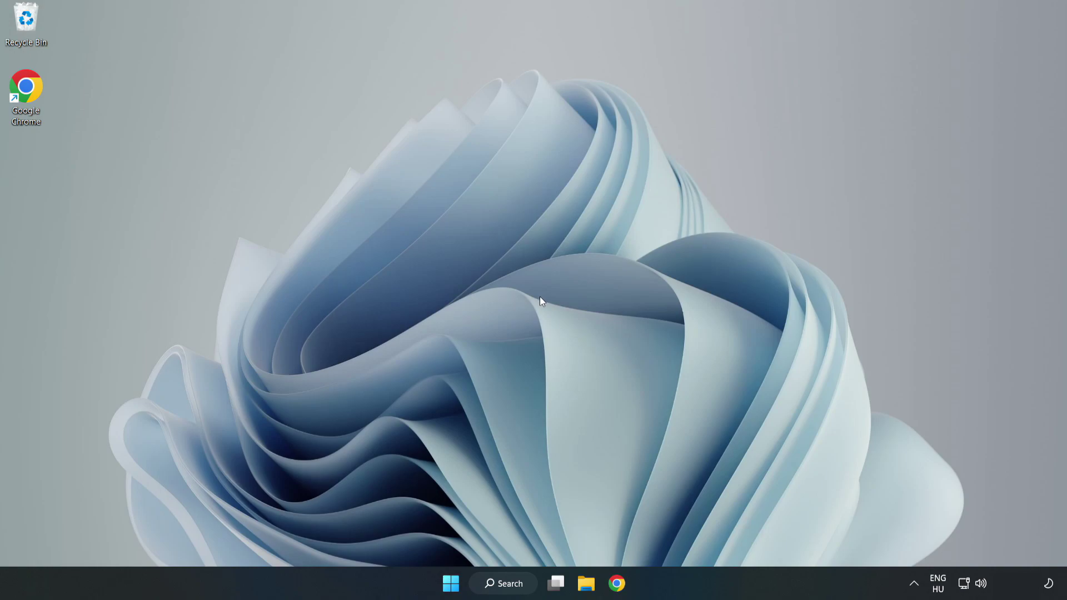
Step: Bring up the Start menu's power options to reach Restart
click(450, 582)
click(708, 535)
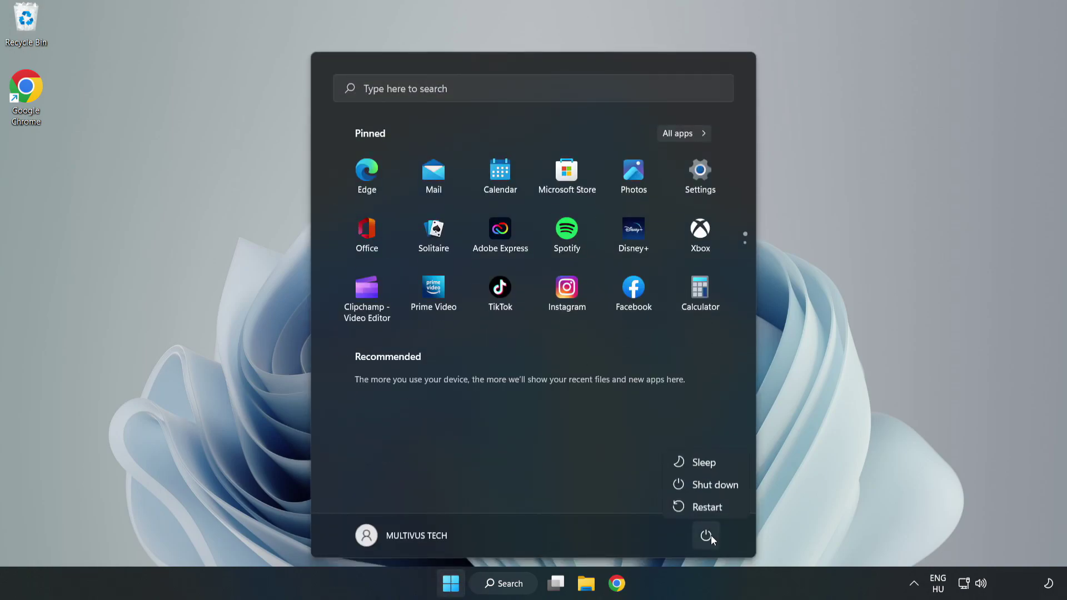